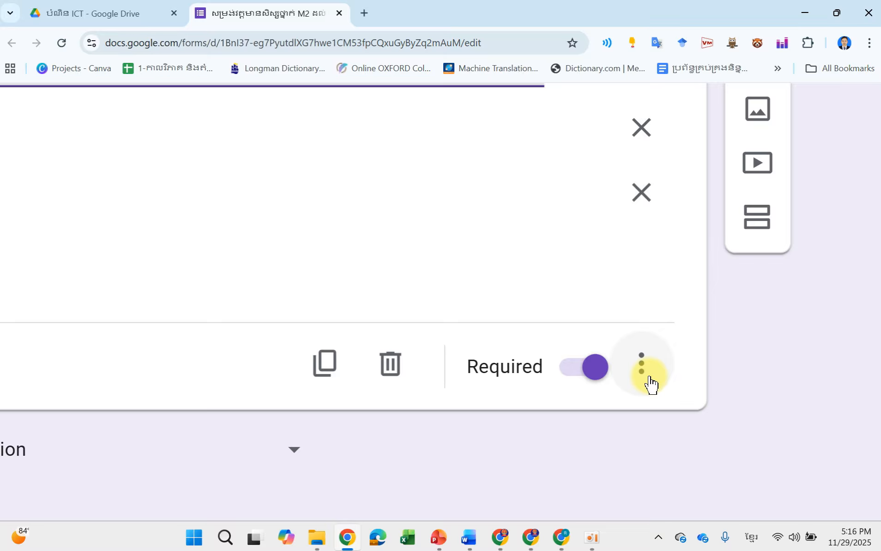
# Enable going to a section based on the answer for the required M2/M3/M4 class-selection question
pyautogui.click(650, 383)
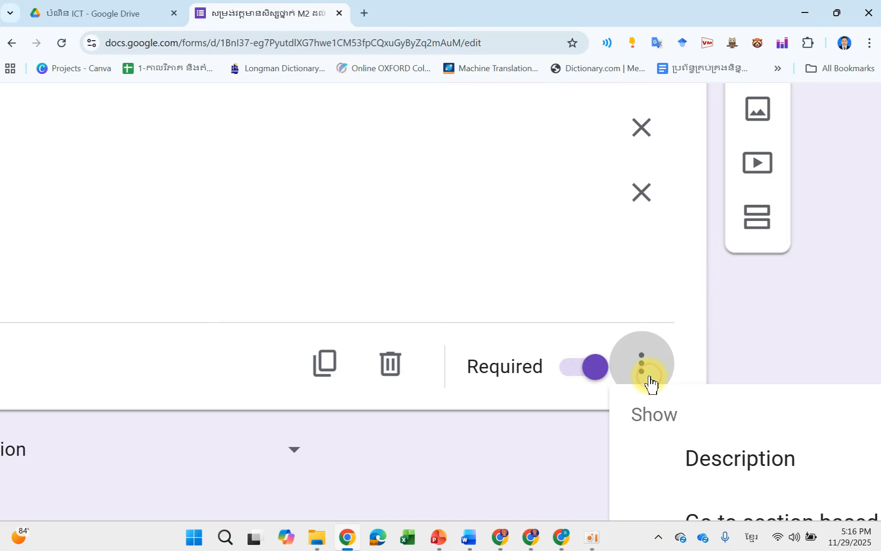
pyautogui.scroll(-5, 651, 378)
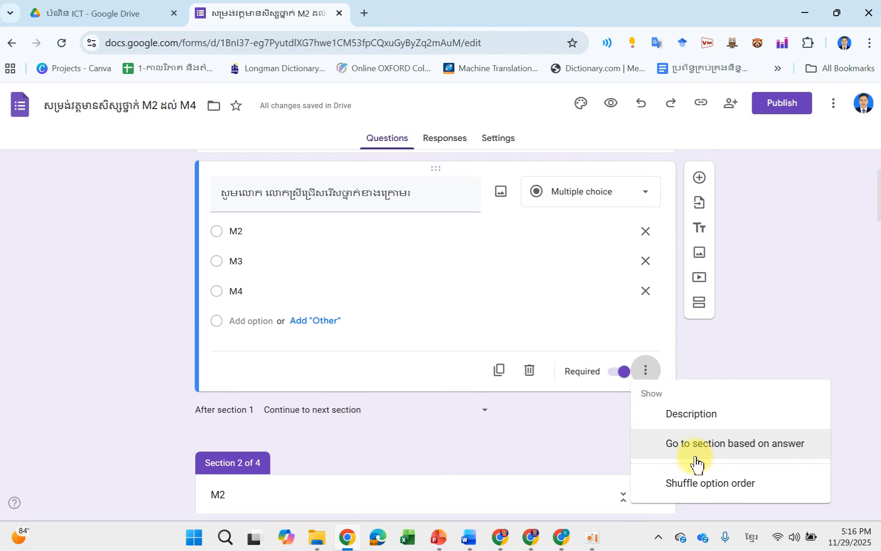
pyautogui.click(733, 444)
pyautogui.scroll(5, 738, 453)
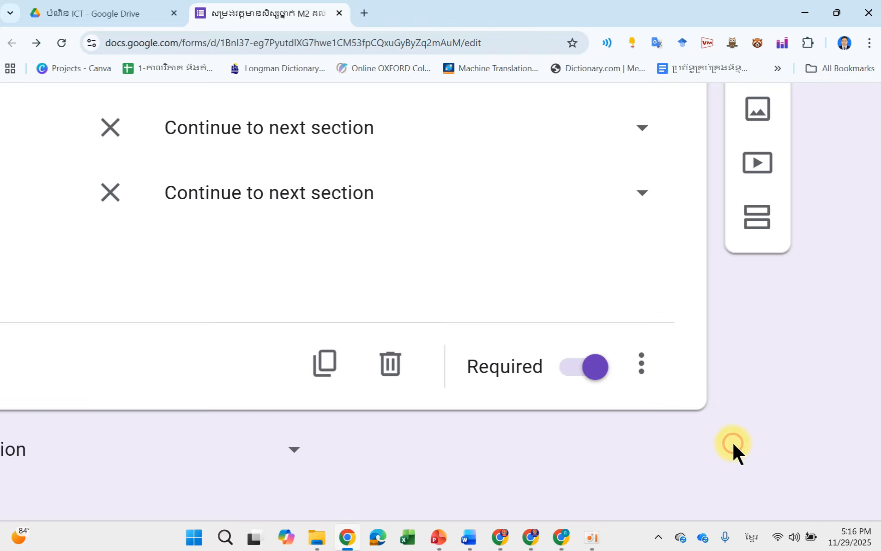
pyautogui.scroll(-5, 712, 442)
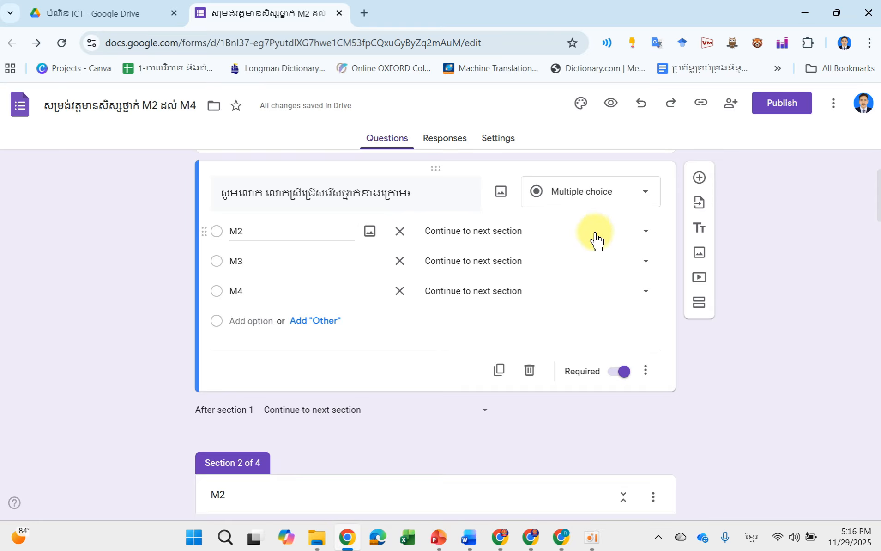
# Route answer M2 to section 2 (M2), M3 to section 3 (M3) and M4 to section 4 (M4)
pyautogui.click(650, 235)
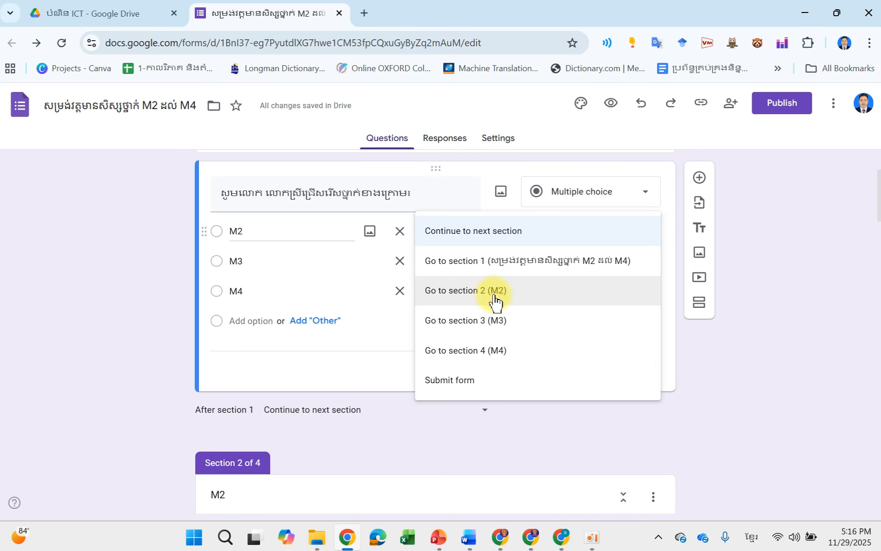
pyautogui.click(520, 291)
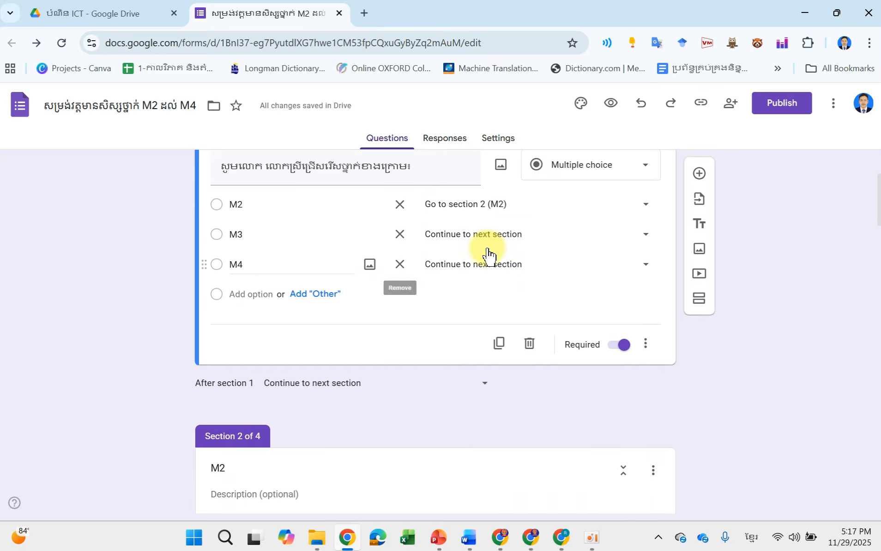
pyautogui.click(653, 238)
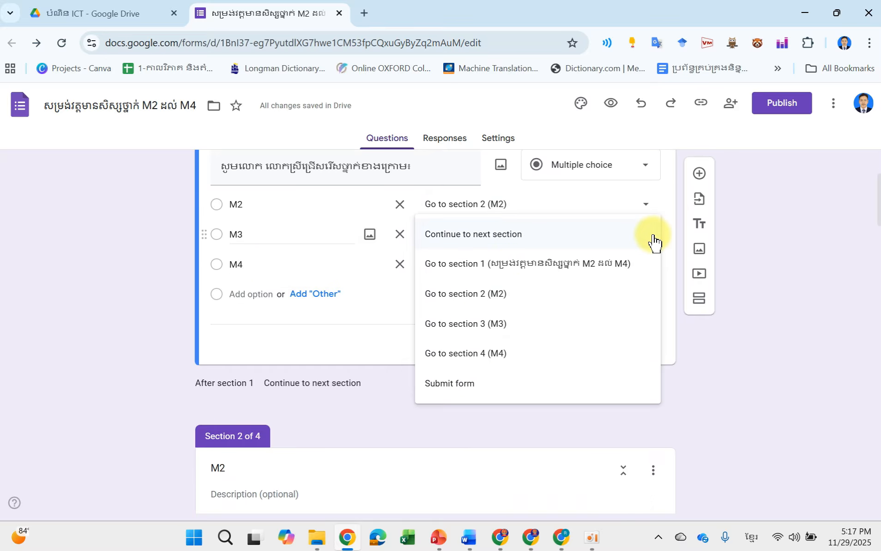
pyautogui.click(531, 329)
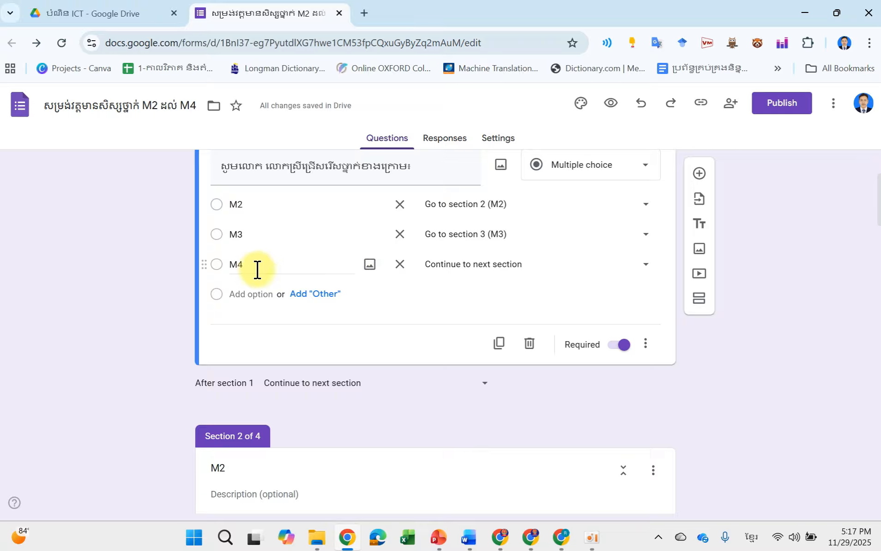
pyautogui.click(546, 272)
pyautogui.click(506, 388)
# Preview the form and test the M2 path by selecting the last student in the list and continuing to the following section
pyautogui.scroll(-1, 126, 353)
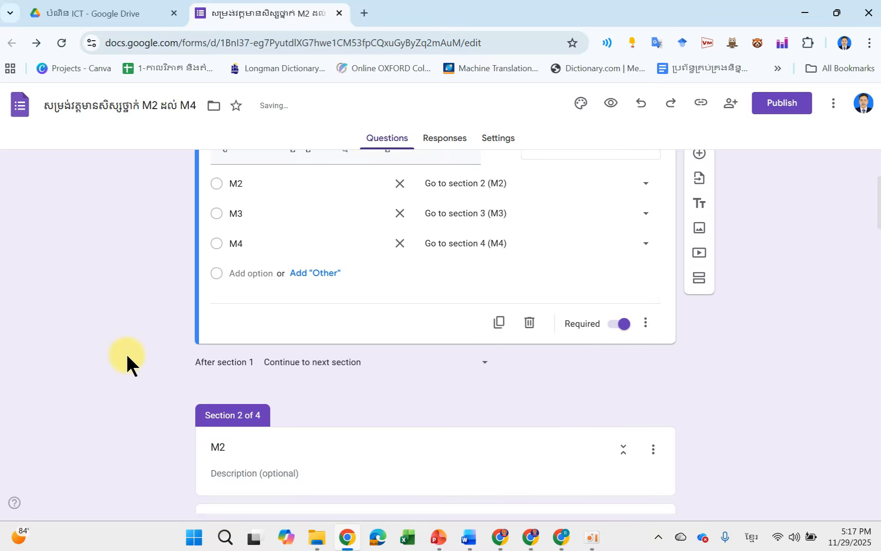
pyautogui.scroll(-2, 128, 354)
pyautogui.scroll(3, 129, 353)
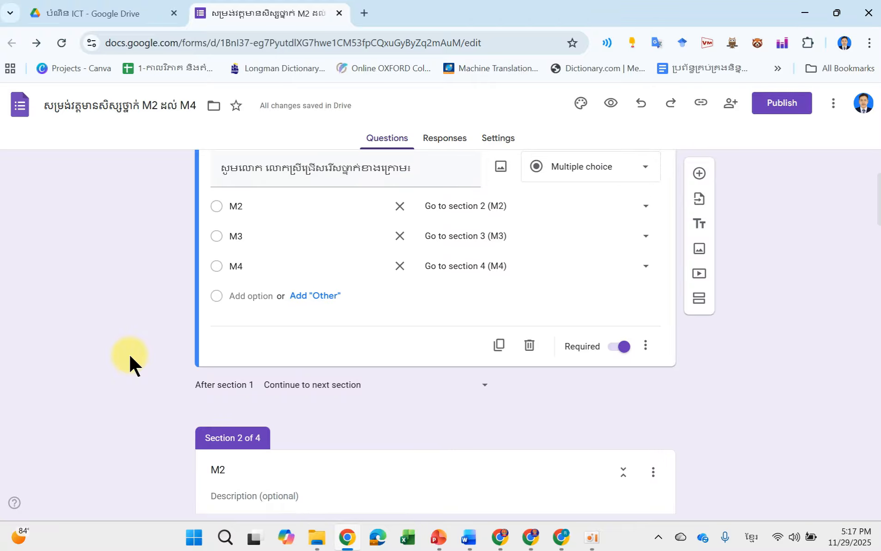
pyautogui.scroll(1, 330, 240)
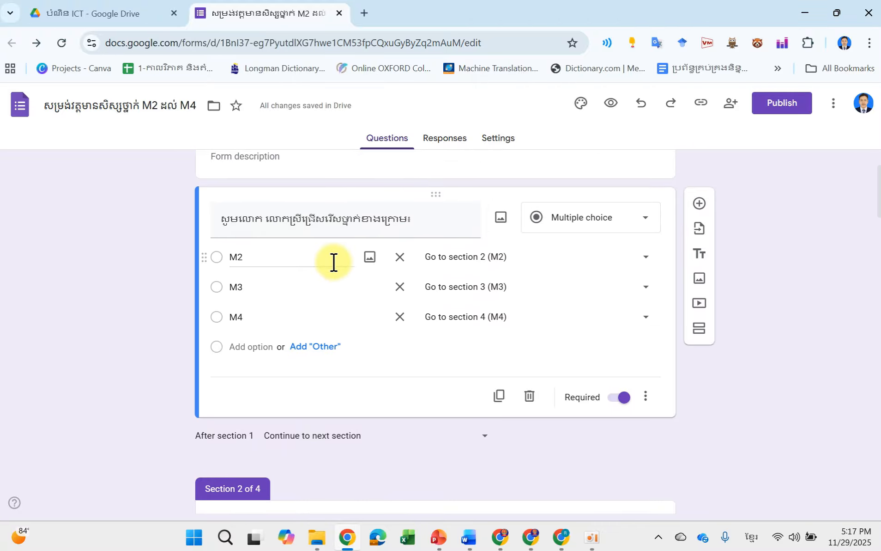
pyautogui.scroll(2, 337, 259)
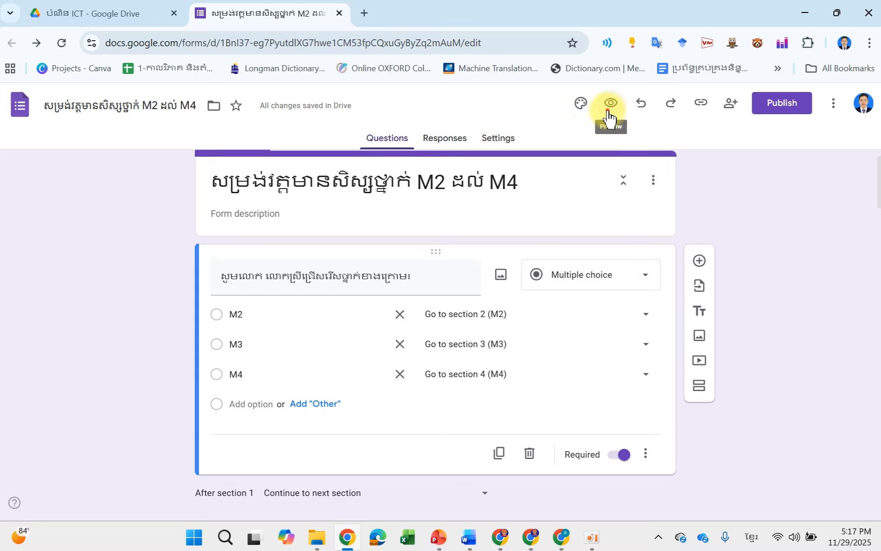
pyautogui.click(608, 116)
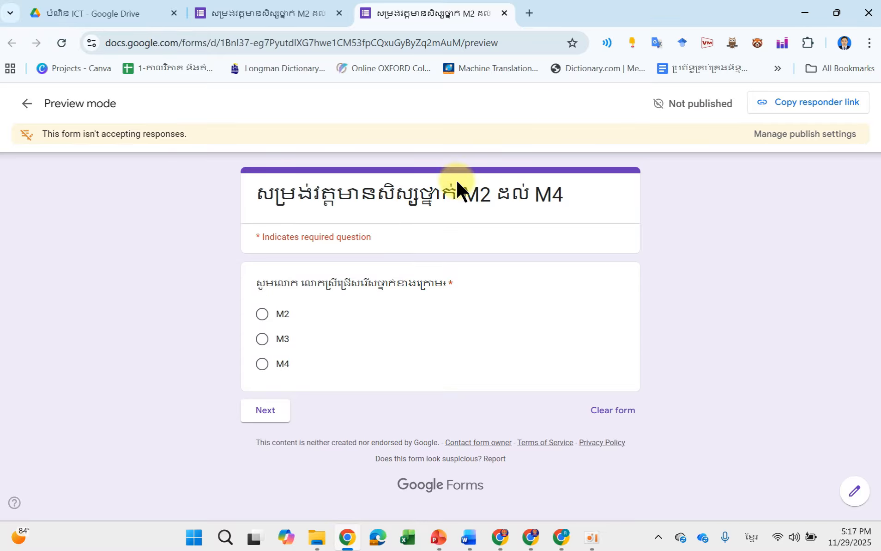
pyautogui.click(276, 415)
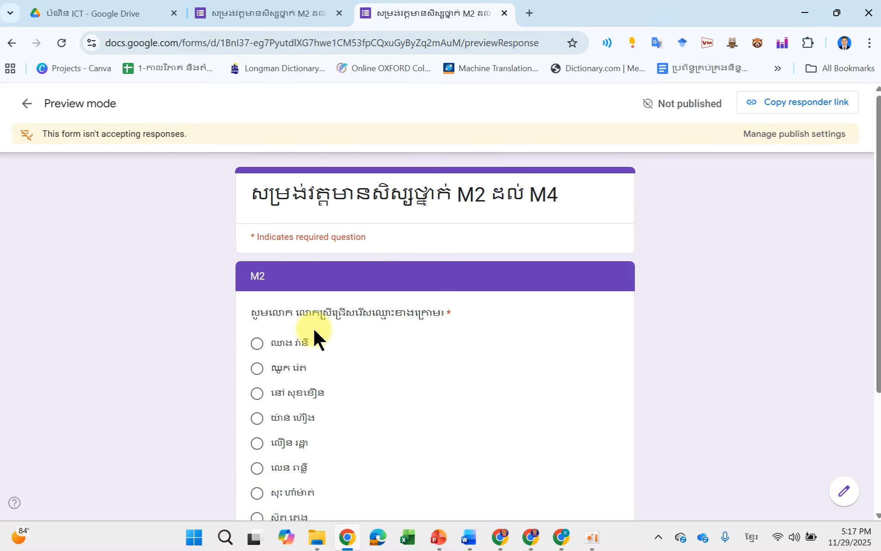
pyautogui.scroll(-4, 284, 312)
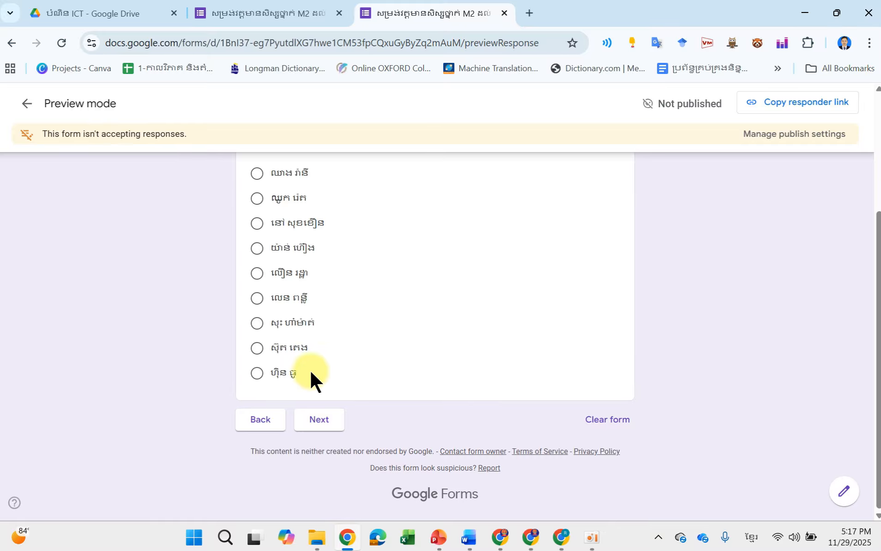
pyautogui.click(257, 374)
pyautogui.click(320, 420)
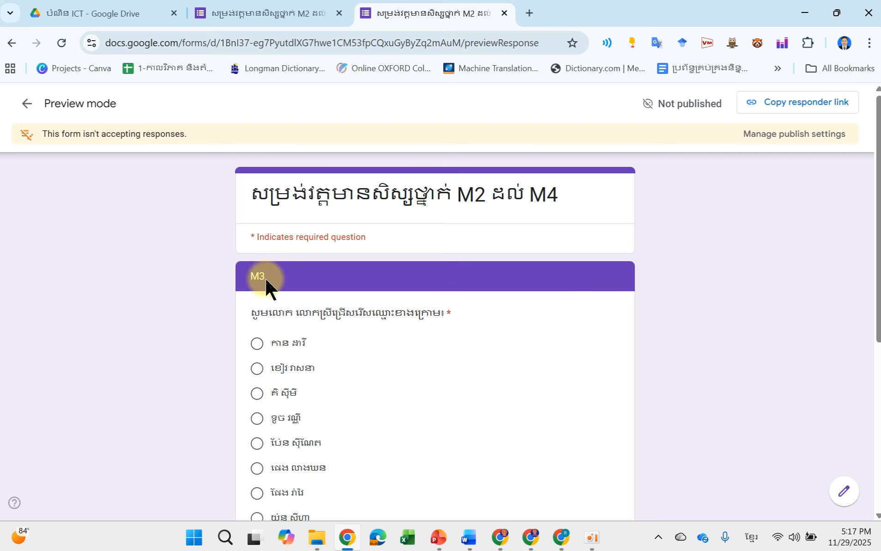
# Look through the M3 section's student list in the preview, and leave the preview without submitting
pyautogui.scroll(-5, 266, 278)
pyautogui.scroll(5, 266, 278)
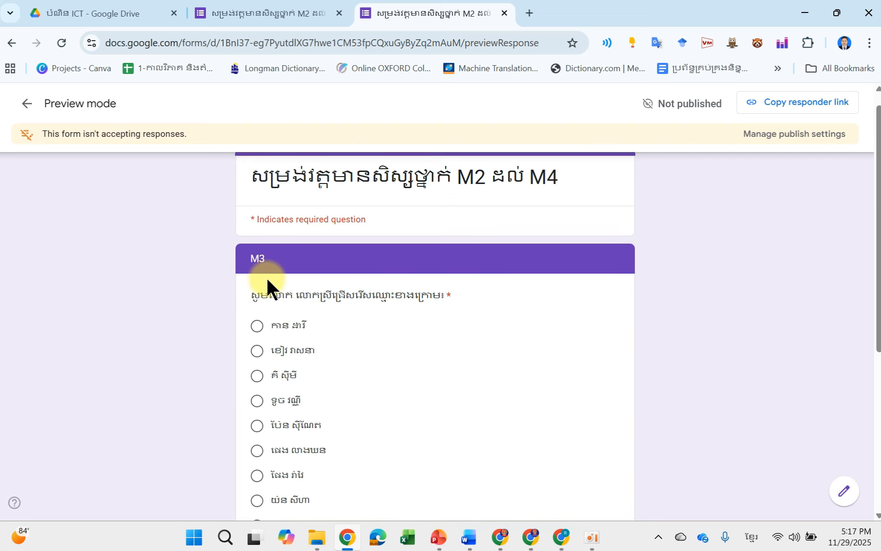
pyautogui.click(503, 13)
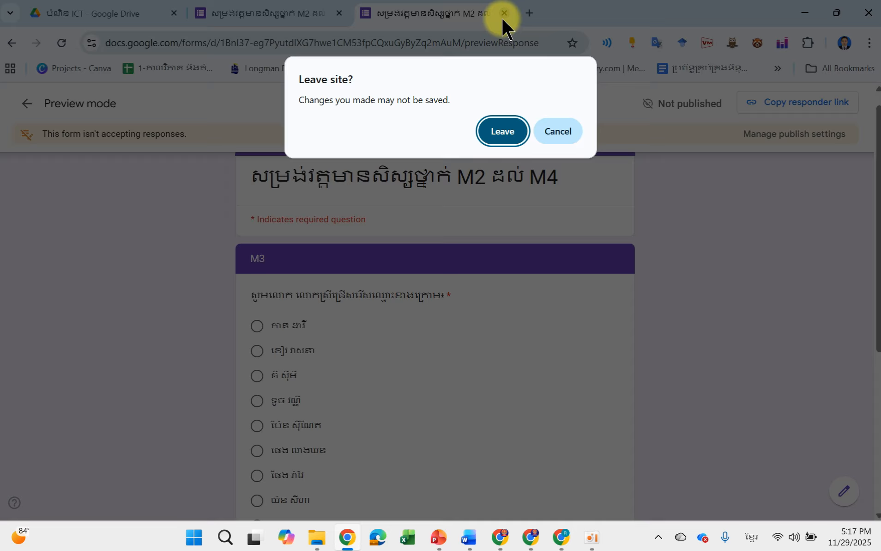
pyautogui.click(516, 121)
# Add a new section at the end of the form, after the M4 section's student-name question
pyautogui.scroll(-3, 409, 300)
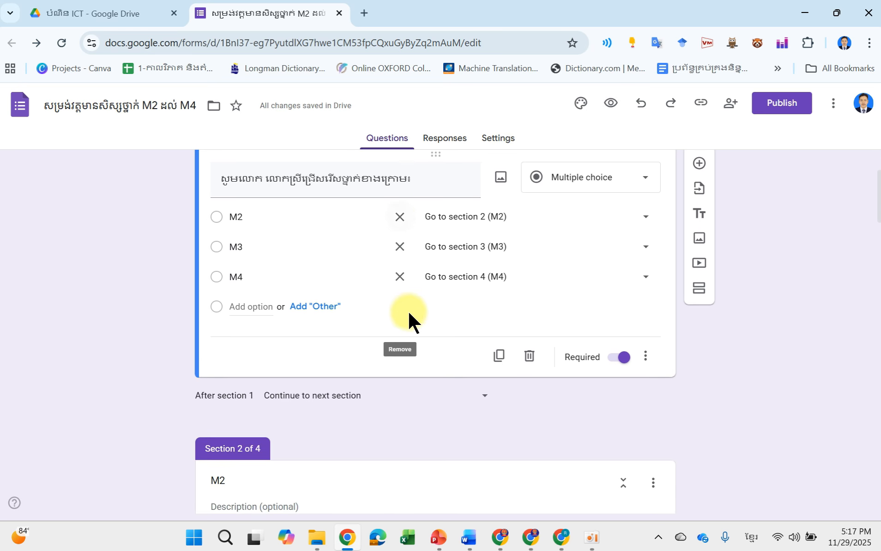
pyautogui.scroll(-5, 412, 319)
pyautogui.scroll(1, 411, 319)
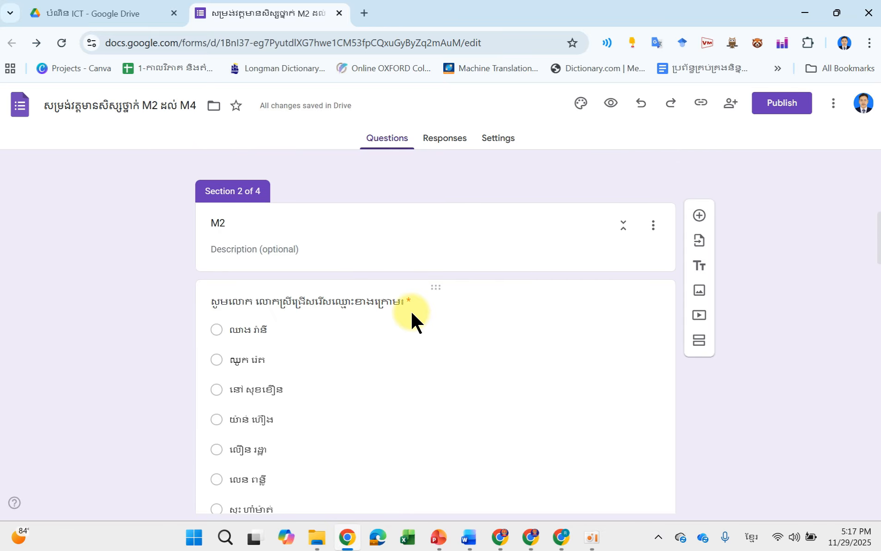
pyautogui.scroll(-20, 411, 314)
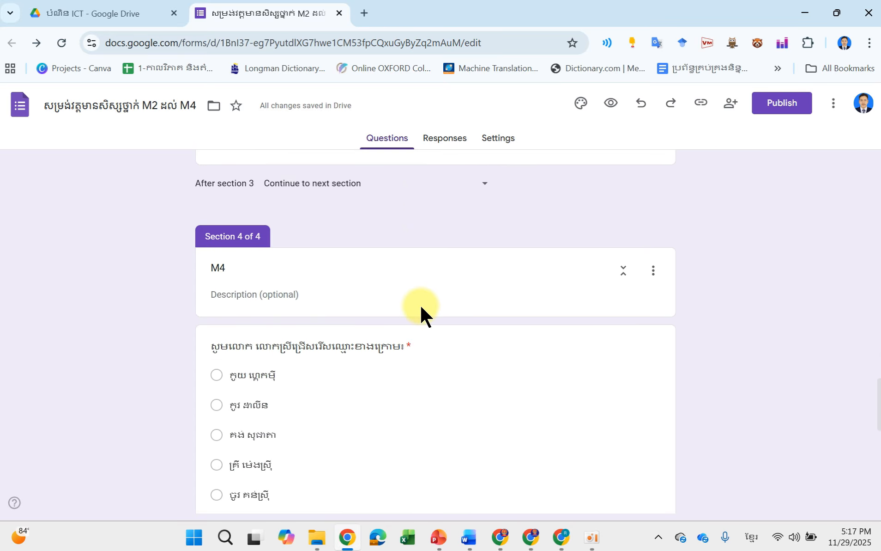
pyautogui.scroll(-3, 421, 306)
pyautogui.click(452, 425)
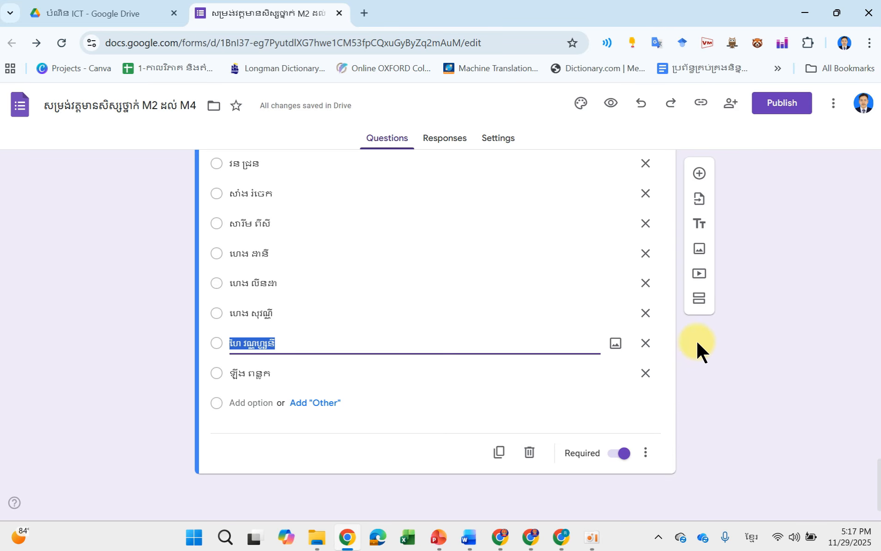
pyautogui.click(701, 305)
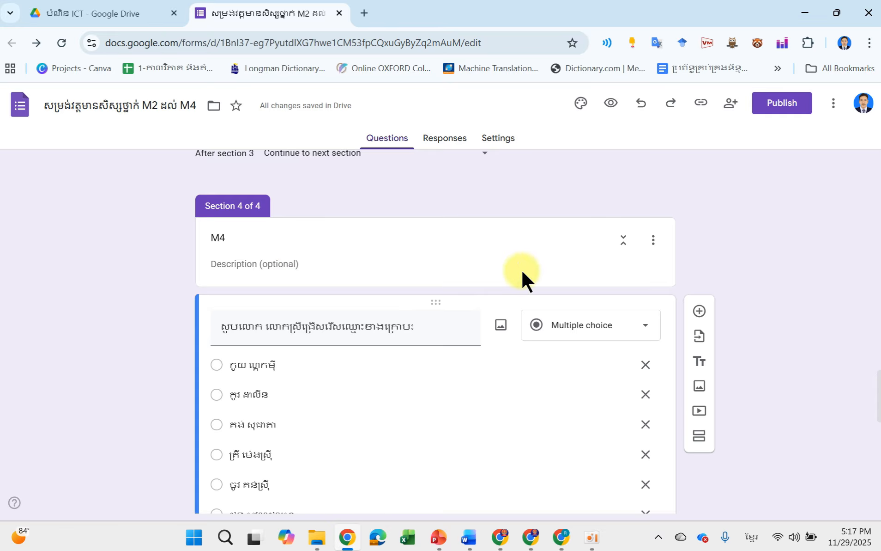
pyautogui.scroll(-5, 633, 303)
pyautogui.scroll(-6, 642, 314)
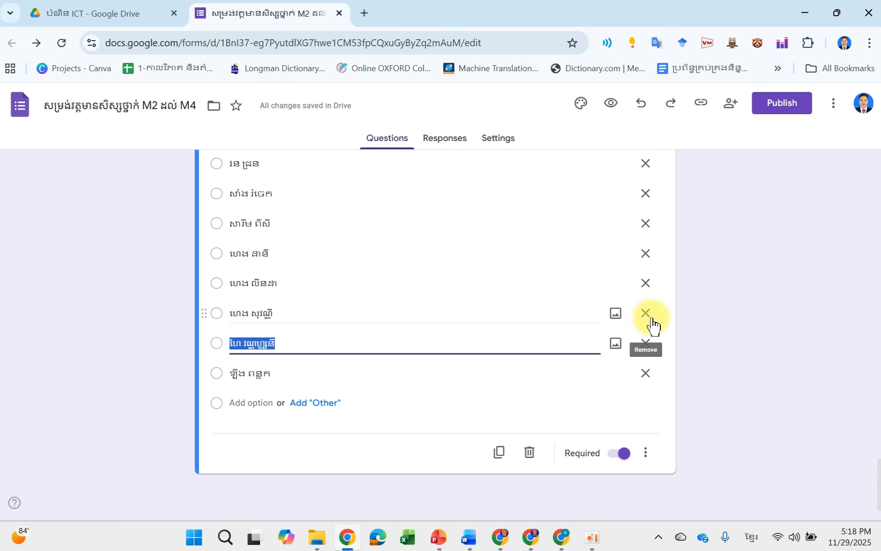
pyautogui.click(701, 302)
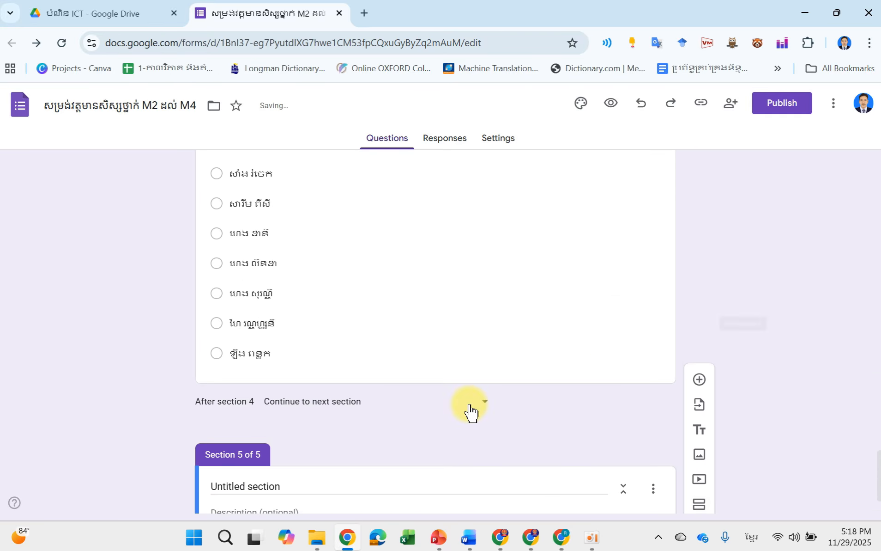
# Title the new section 5 "ព័ត៌មានផ្ទាល់ខ្លួន"
pyautogui.click(299, 426)
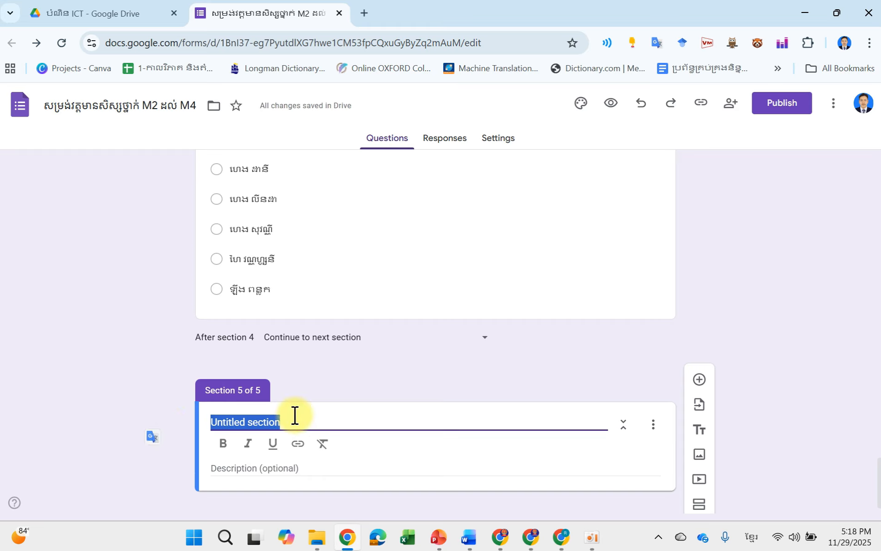
pyautogui.press('BackSpace')
pyautogui.write('ព')
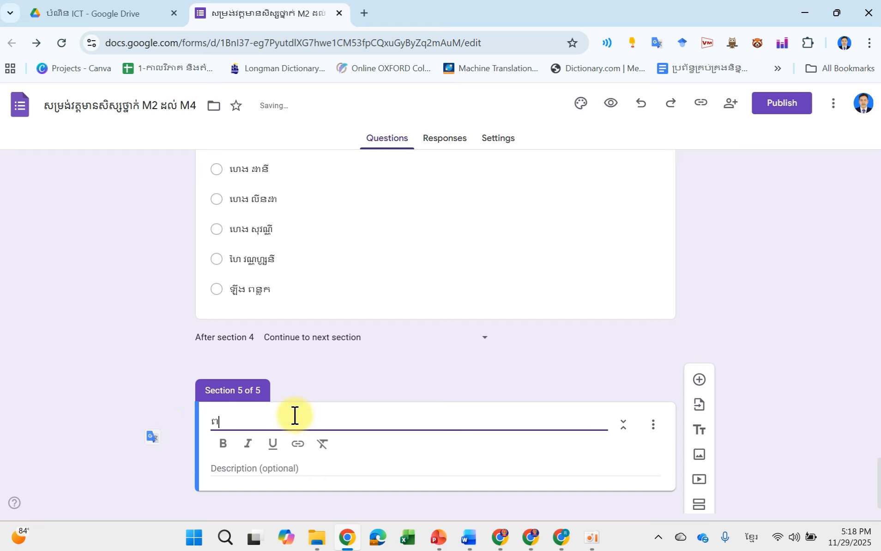
pyautogui.write('័ត៌')
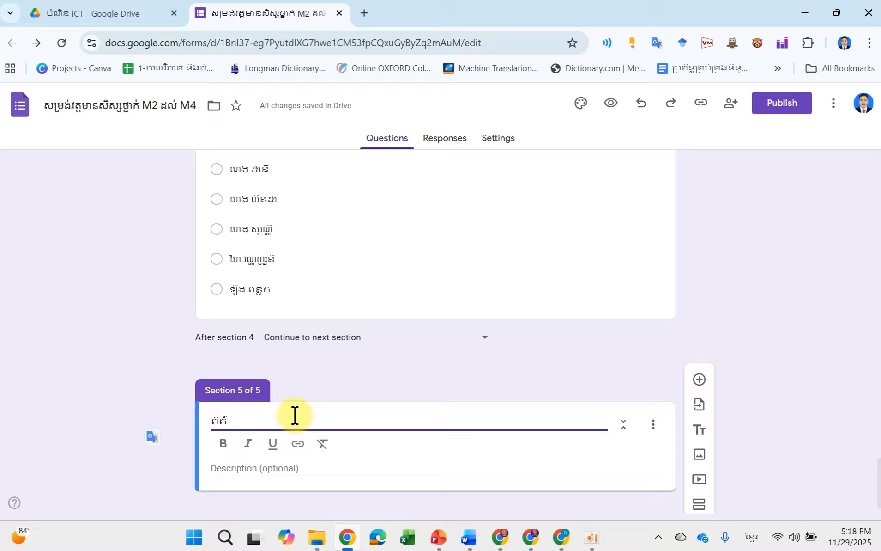
pyautogui.write('មានផ្ទាល់ខ្លួន')
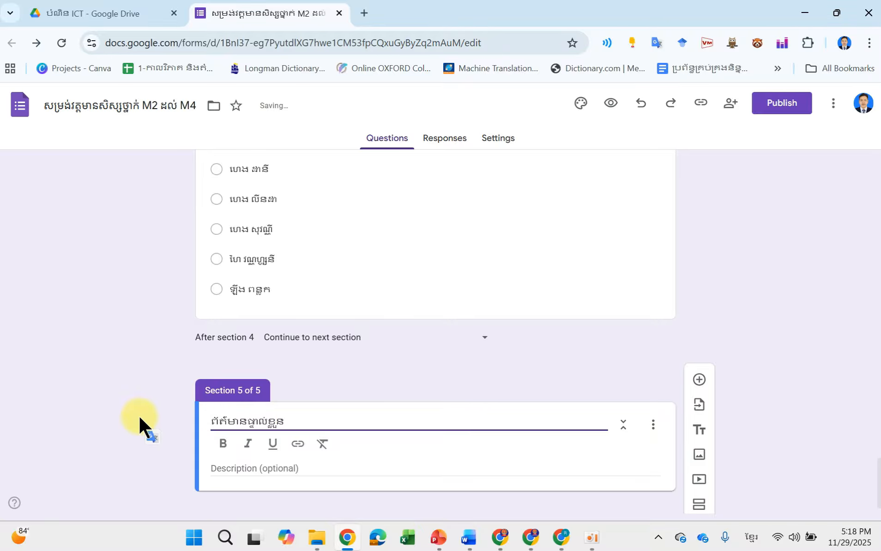
# Add a blank multiple-choice question to the ព័ត៌មានផ្ទាល់ខ្លួន section
pyautogui.scroll(-1, 331, 411)
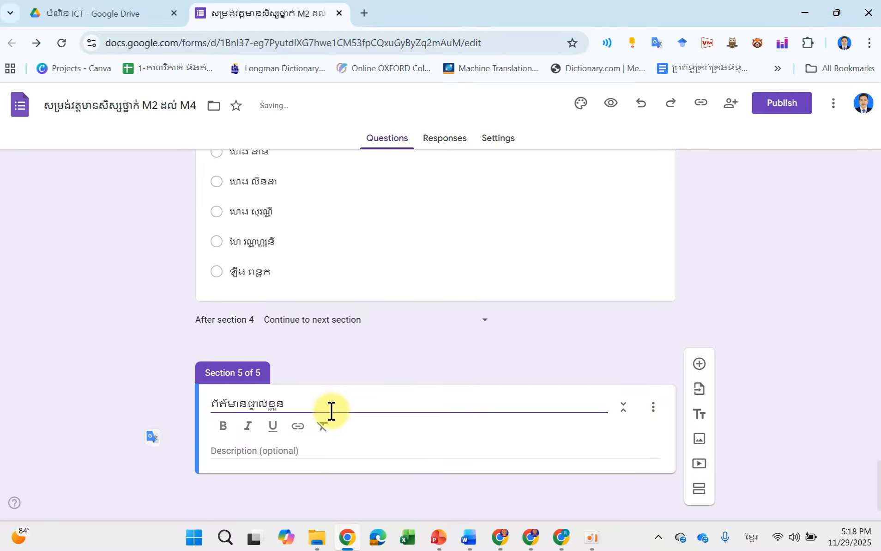
pyautogui.click(702, 371)
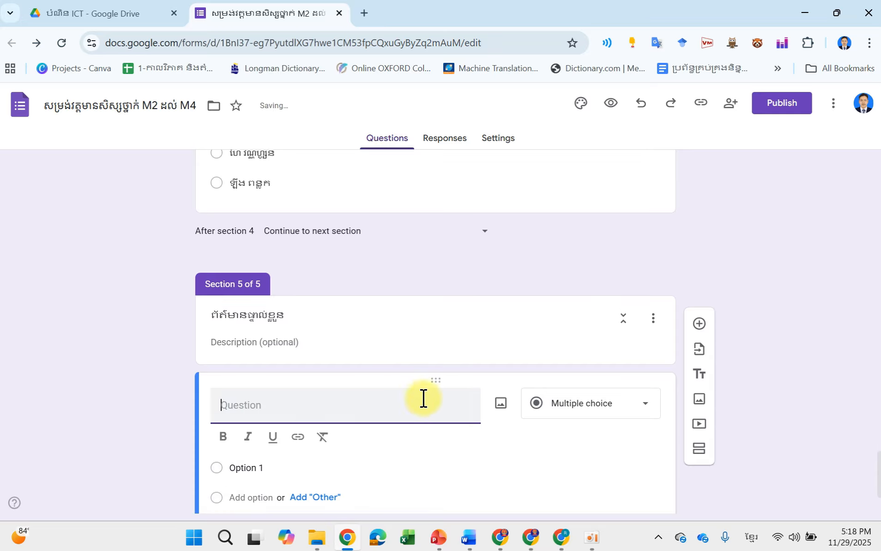
pyautogui.scroll(2, 431, 361)
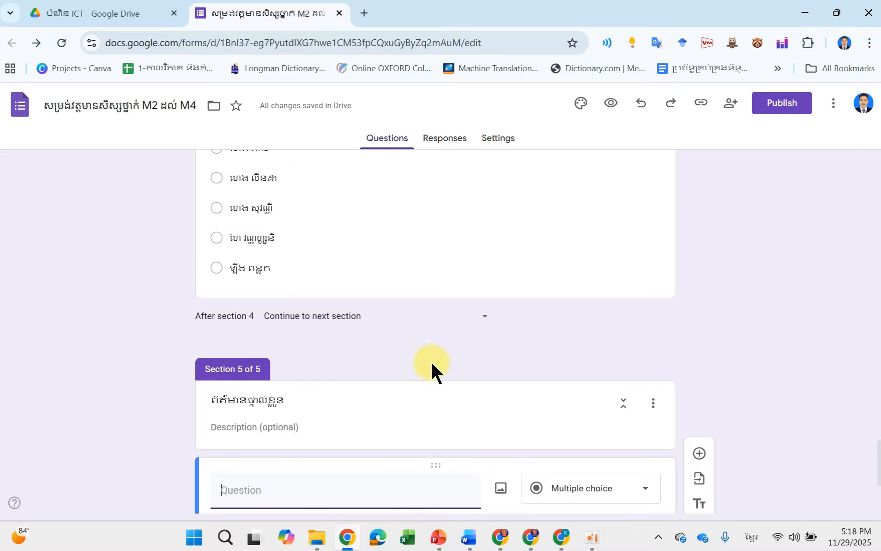
pyautogui.scroll(5, 431, 360)
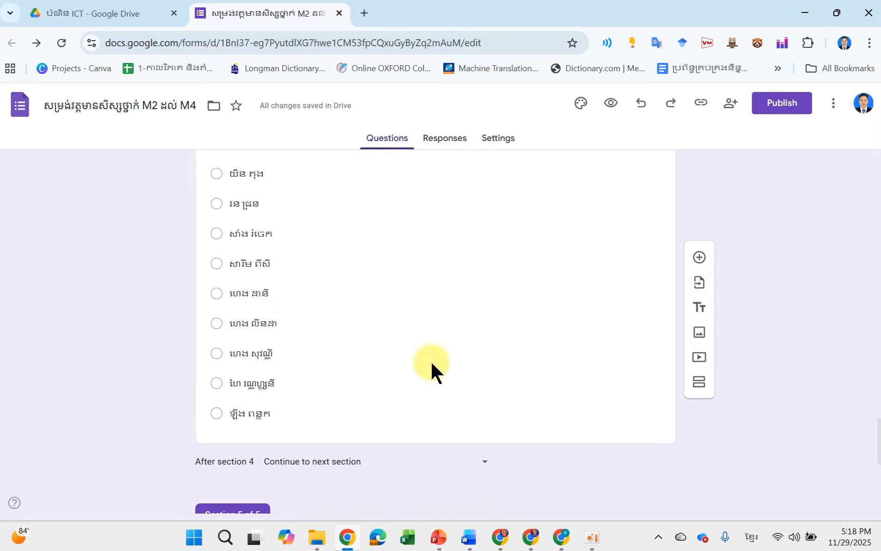
pyautogui.scroll(1, 431, 361)
pyautogui.scroll(-2, 434, 403)
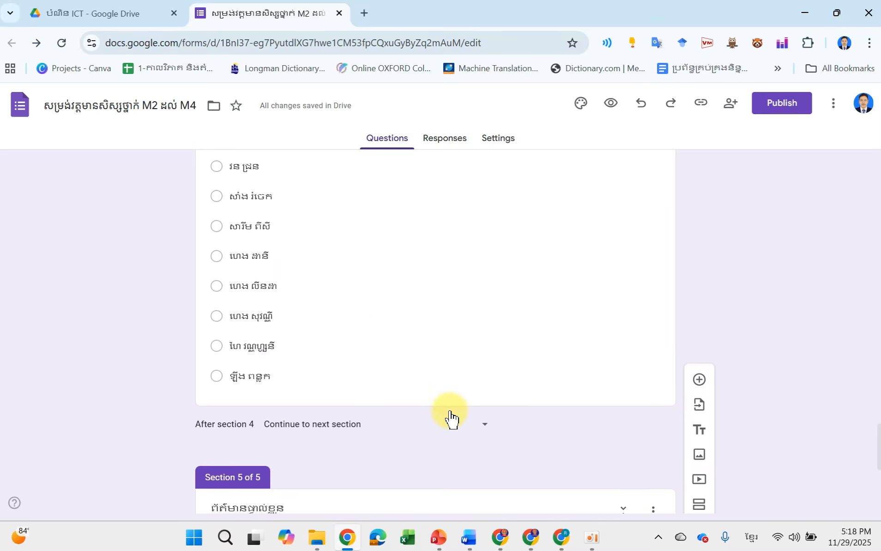
pyautogui.scroll(-3, 547, 435)
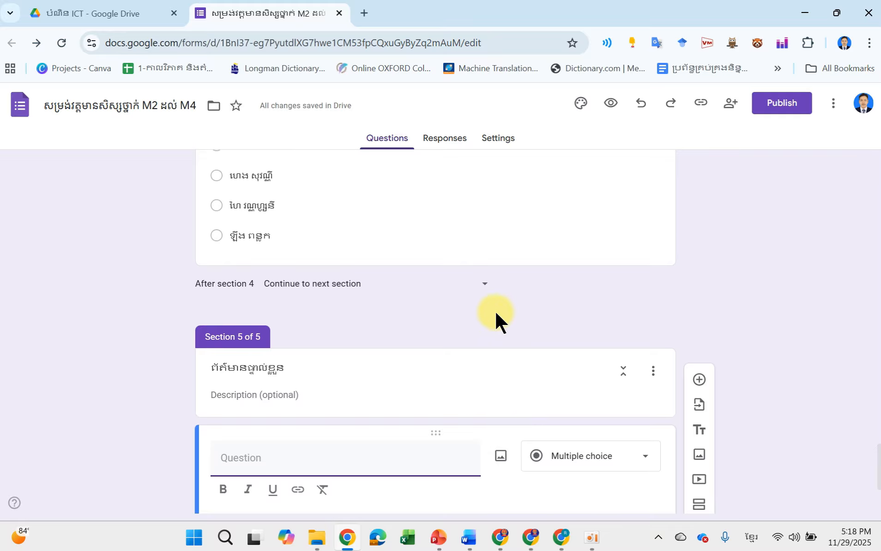
# Set the M2 section to go to section 5 (ព័ត៌មានផ្ទាល់ខ្លួន) after it is completed
pyautogui.scroll(-1, 495, 310)
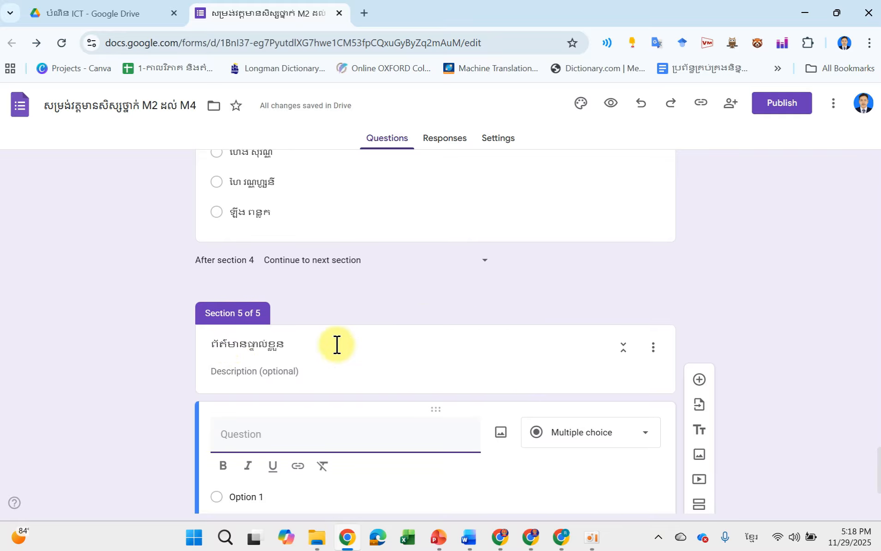
pyautogui.scroll(20, 435, 333)
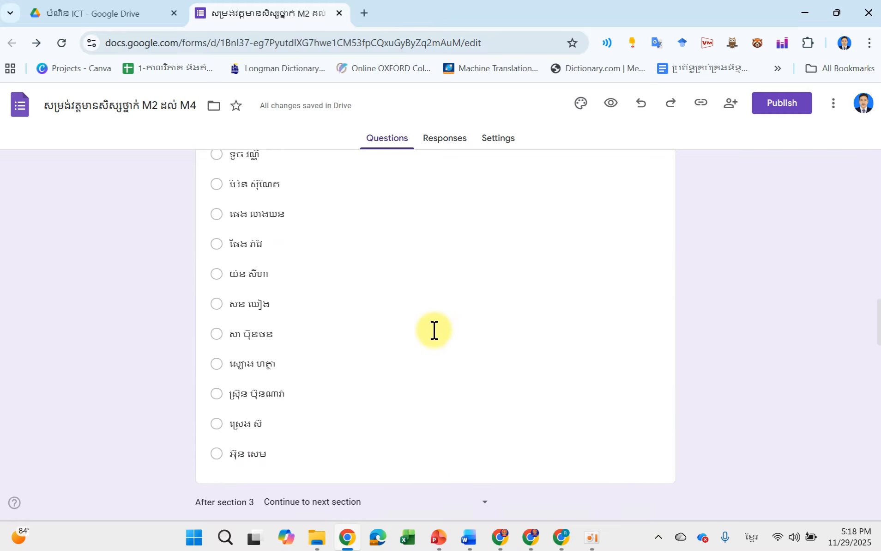
pyautogui.scroll(10, 434, 331)
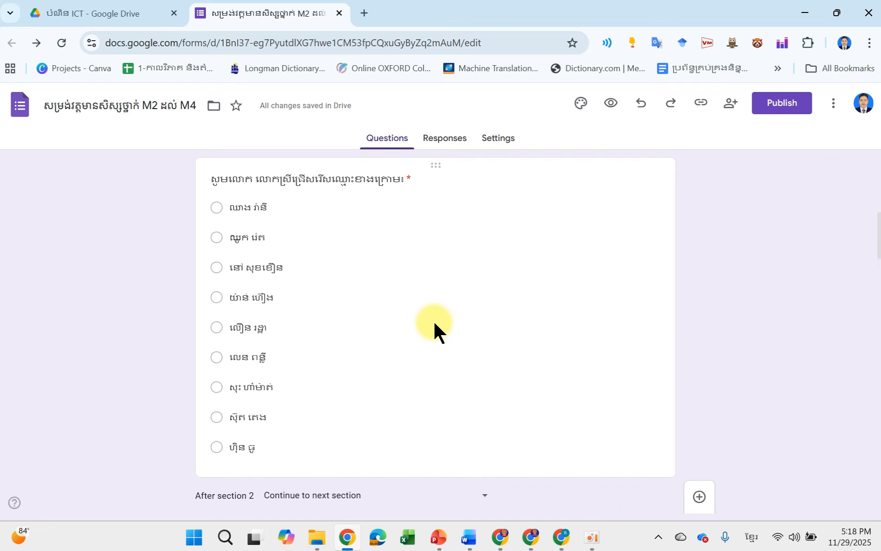
pyautogui.scroll(2, 434, 321)
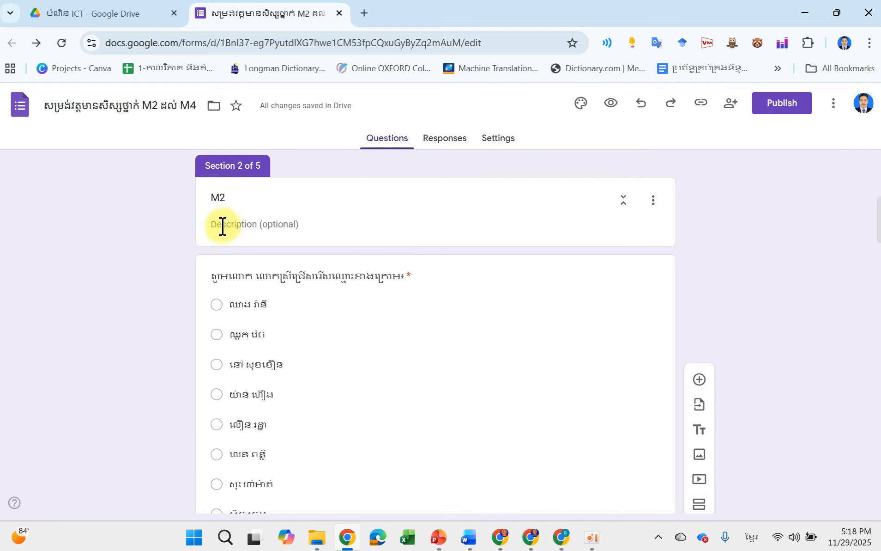
pyautogui.scroll(-2, 376, 289)
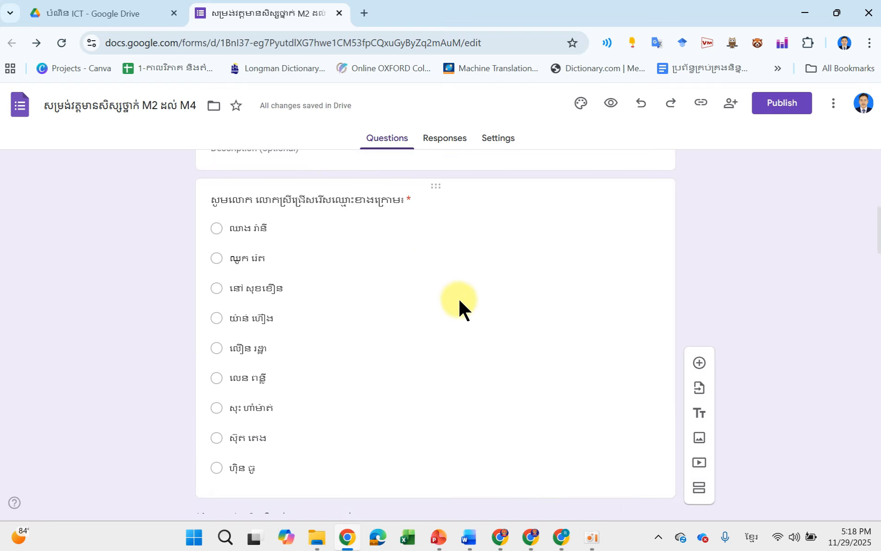
pyautogui.scroll(-2, 457, 324)
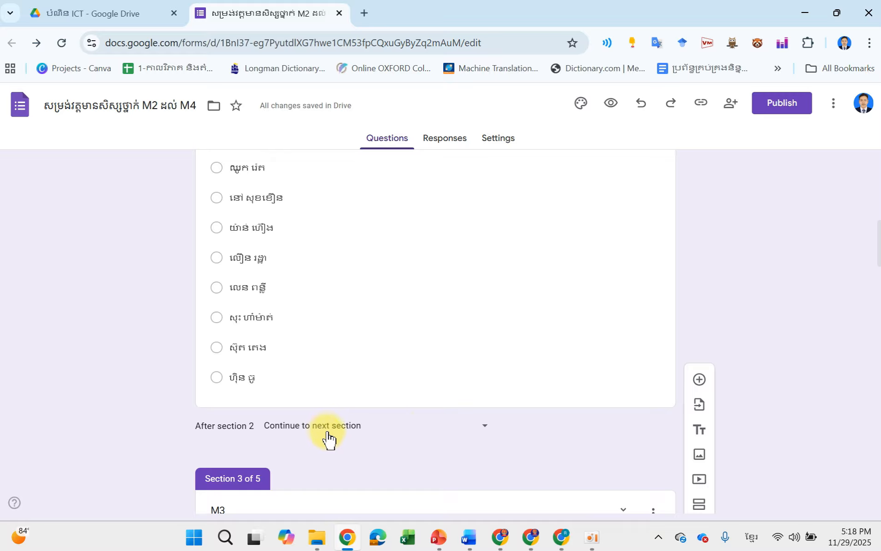
pyautogui.click(484, 438)
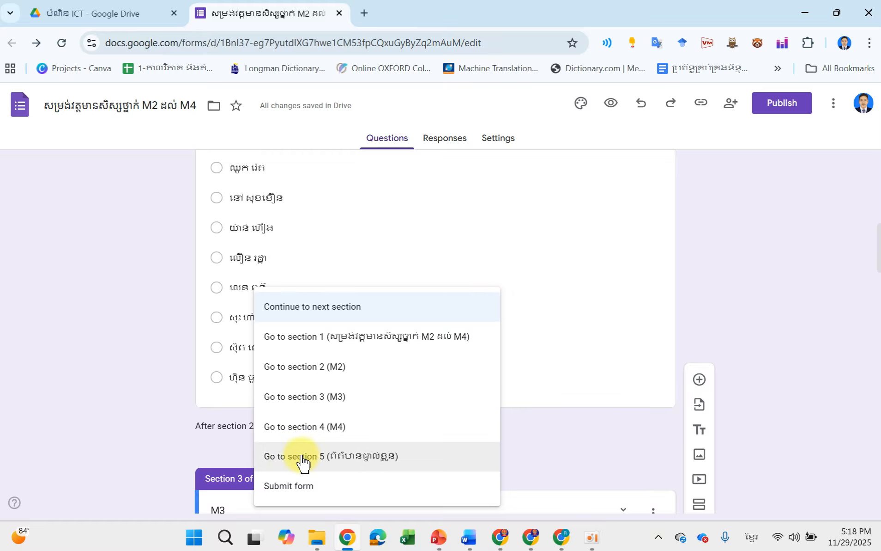
pyautogui.click(383, 456)
# Route respondents from the end of the M3 section to section 5 (ព័ត៌មានផ្ទាល់ខ្លួន)
pyautogui.scroll(-6, 445, 451)
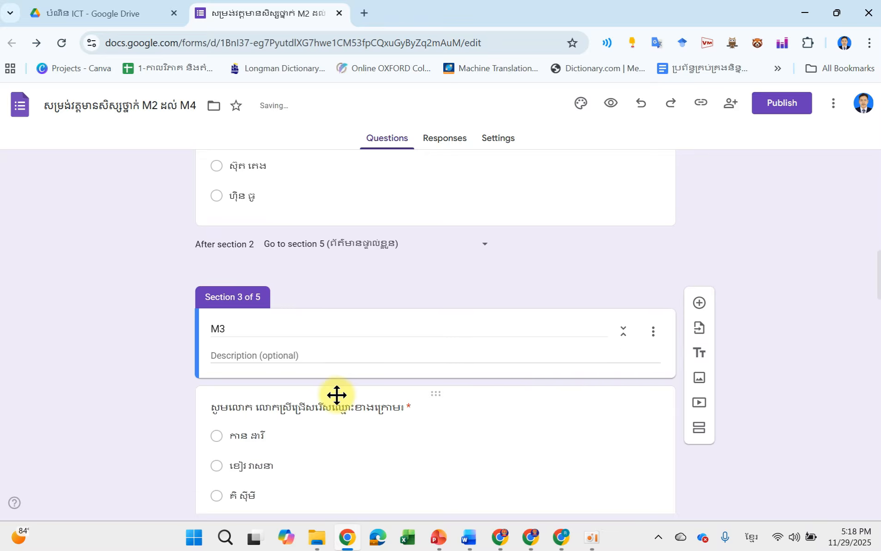
pyautogui.scroll(-8, 355, 371)
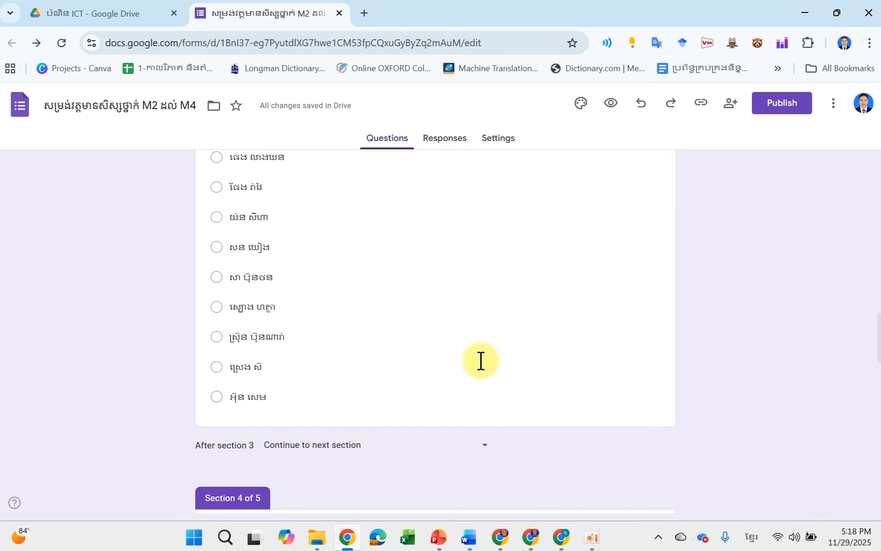
pyautogui.click(493, 408)
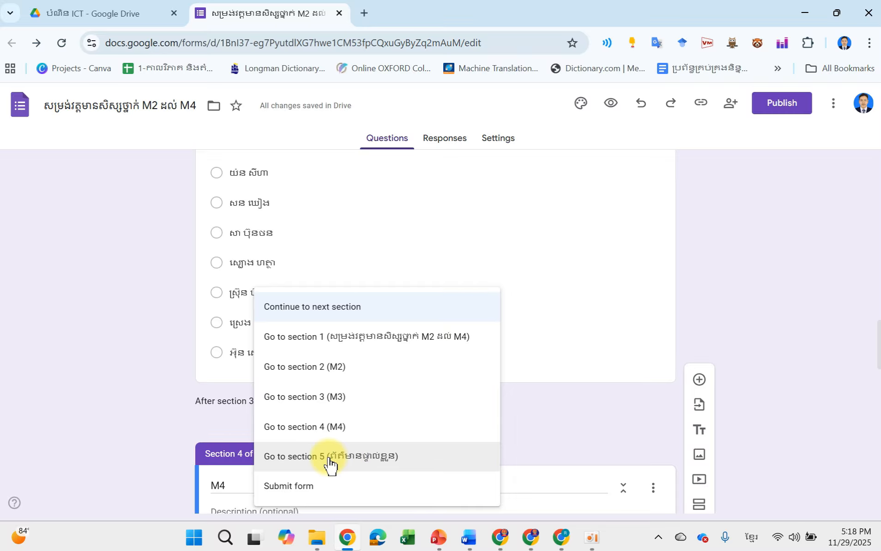
pyautogui.click(348, 461)
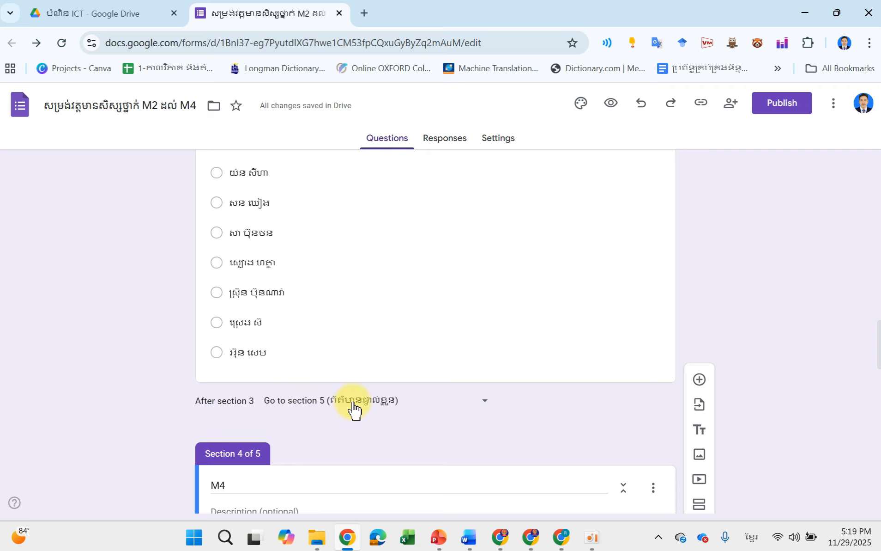
# Make the M4 section lead to section 5 (ព័ត៌មានផ្ទាល់ខ្លួន) after its last question
pyautogui.scroll(-10, 352, 400)
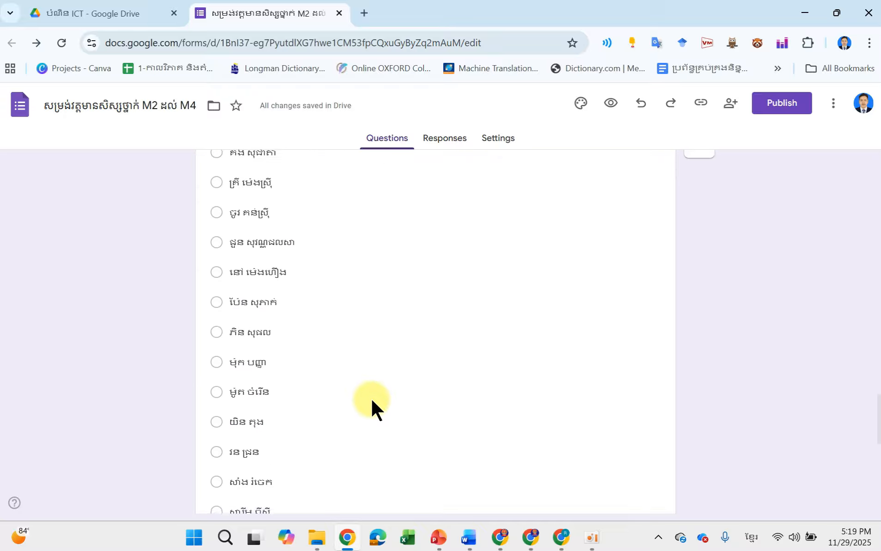
pyautogui.scroll(-7, 372, 402)
pyautogui.click(486, 407)
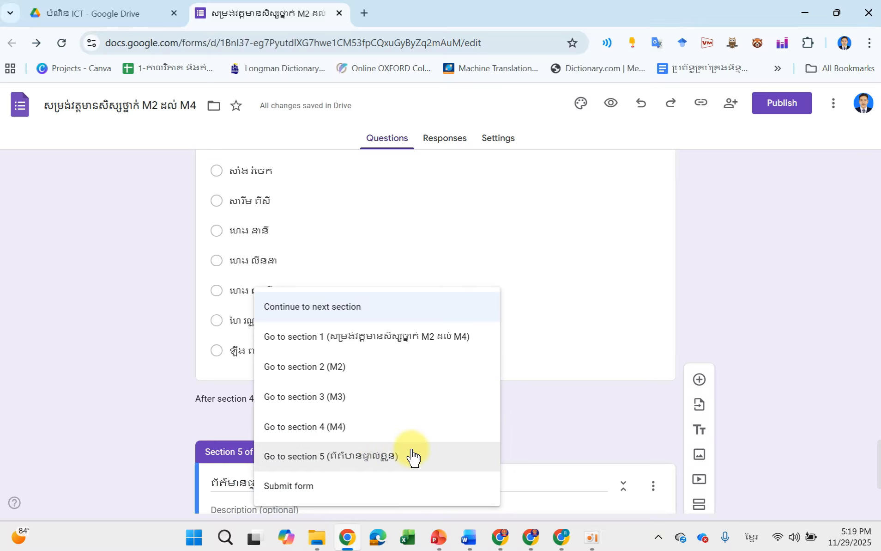
pyautogui.click(331, 460)
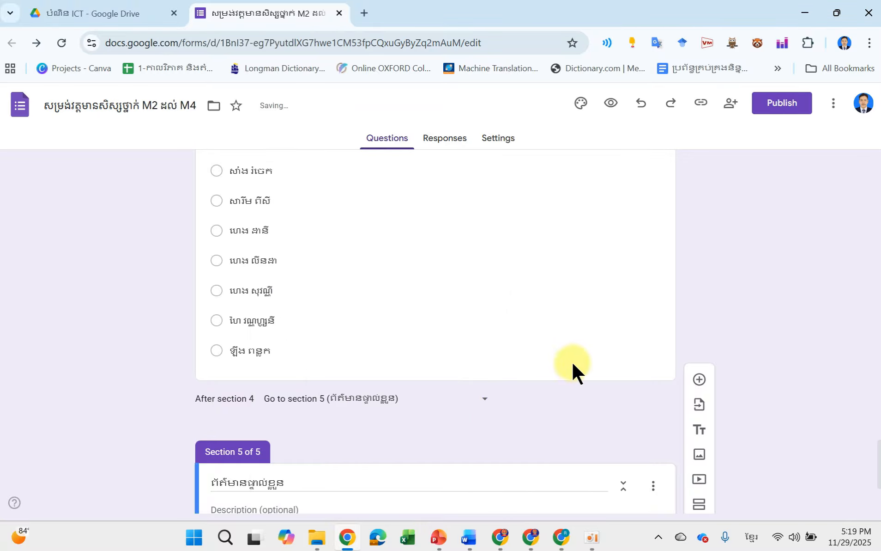
# Preview the form and test the M2 path with the first student through to the personal-information section, and return to the class question
pyautogui.click(612, 105)
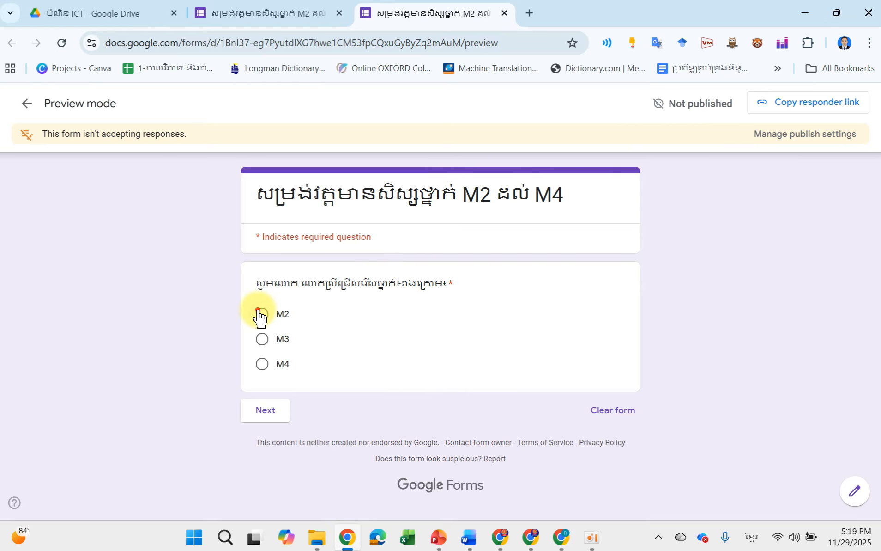
pyautogui.click(277, 418)
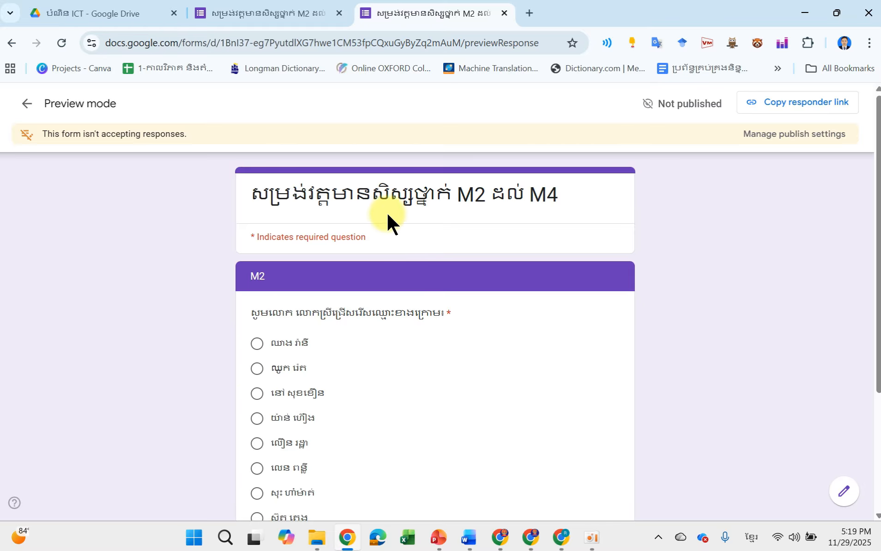
pyautogui.click(257, 343)
pyautogui.scroll(-3, 300, 355)
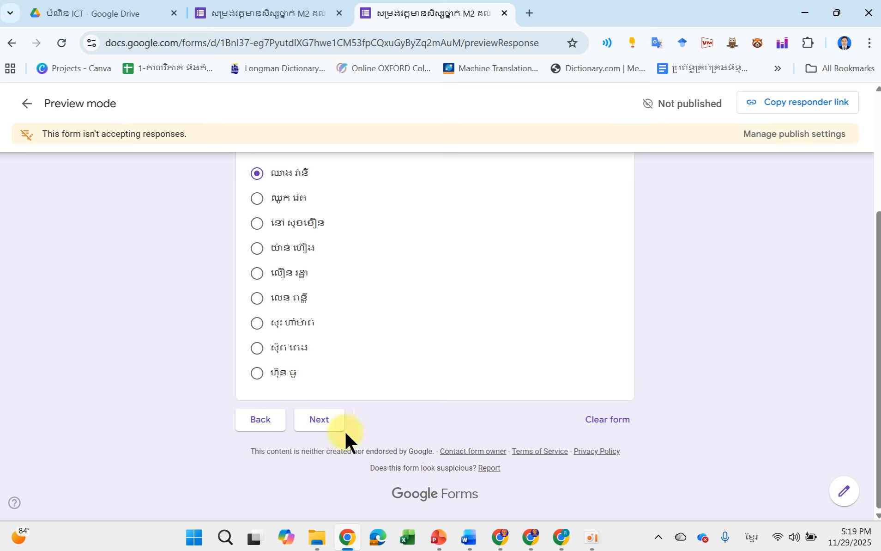
pyautogui.click(325, 423)
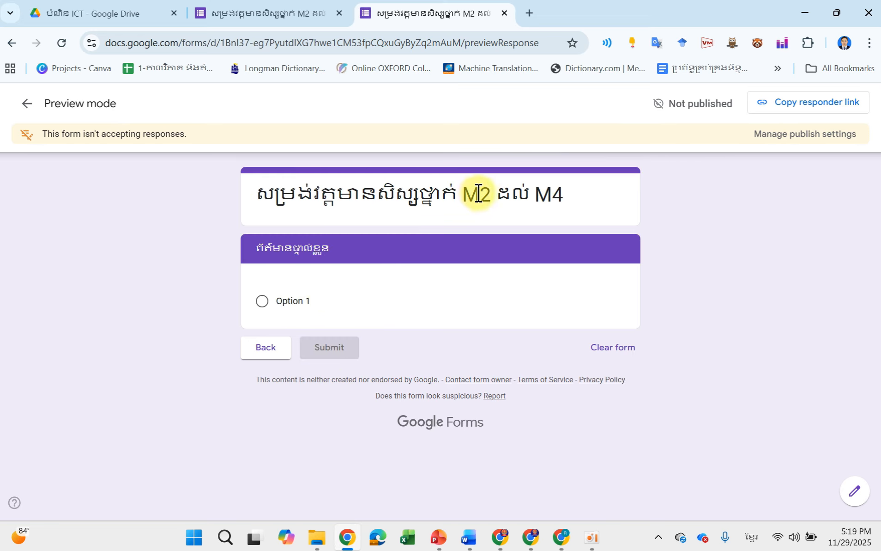
pyautogui.click(266, 348)
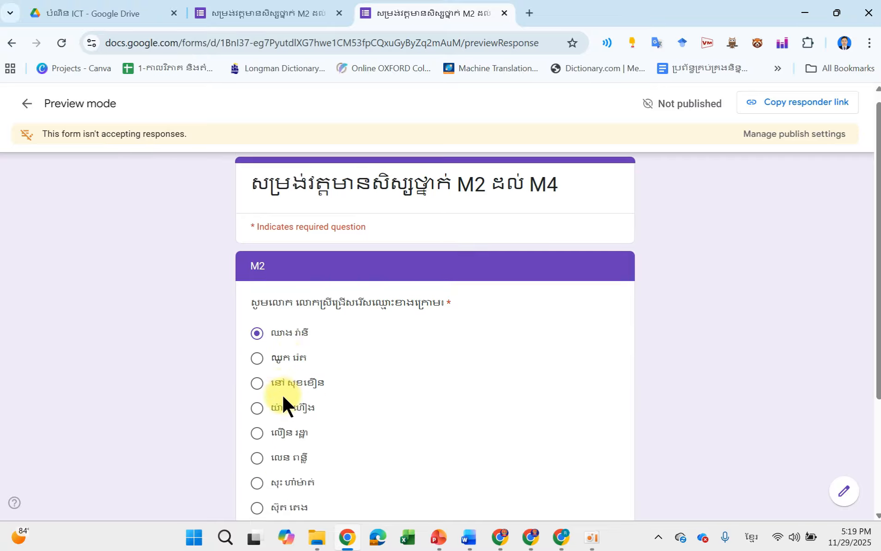
pyautogui.scroll(-4, 283, 394)
pyautogui.click(257, 419)
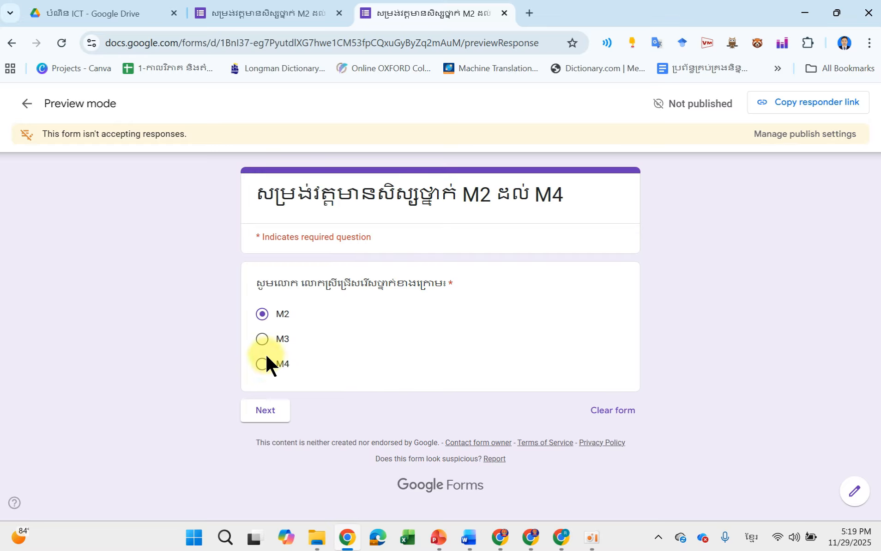
# Test the M4 path in the preview with the last student through to the personal-information section, and return to the class question
pyautogui.click(263, 364)
pyautogui.click(265, 416)
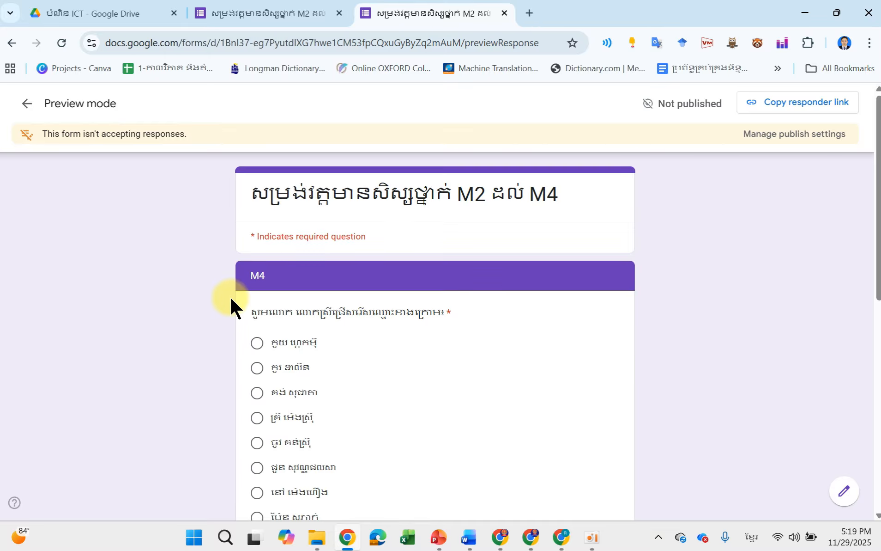
pyautogui.scroll(-10, 230, 298)
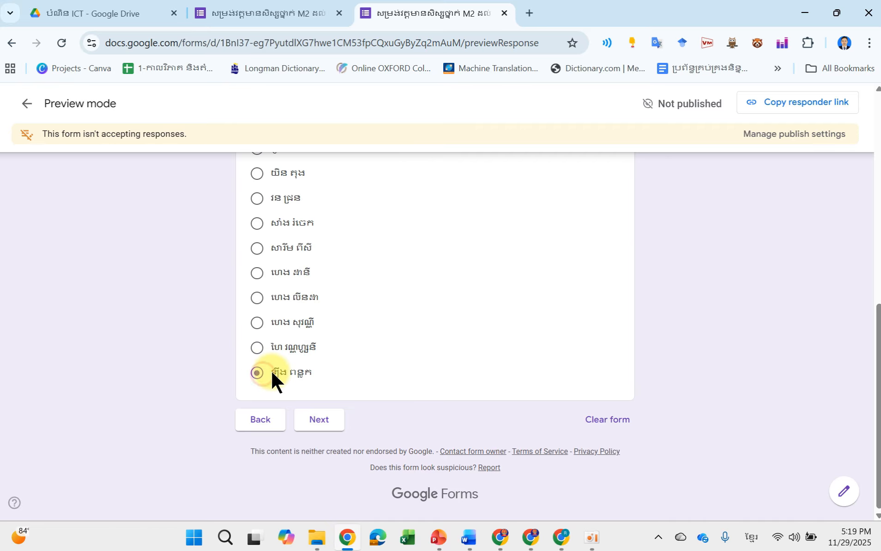
pyautogui.click(334, 419)
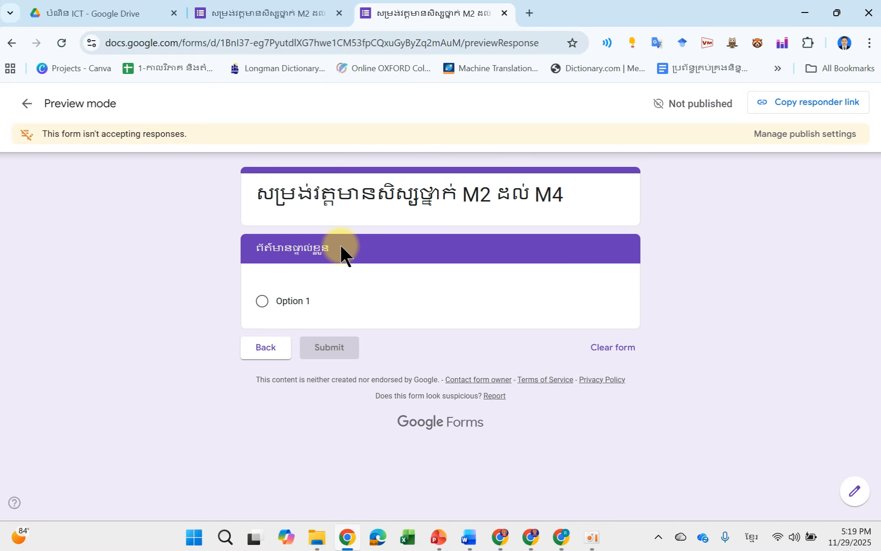
pyautogui.click(266, 346)
pyautogui.scroll(-10, 266, 343)
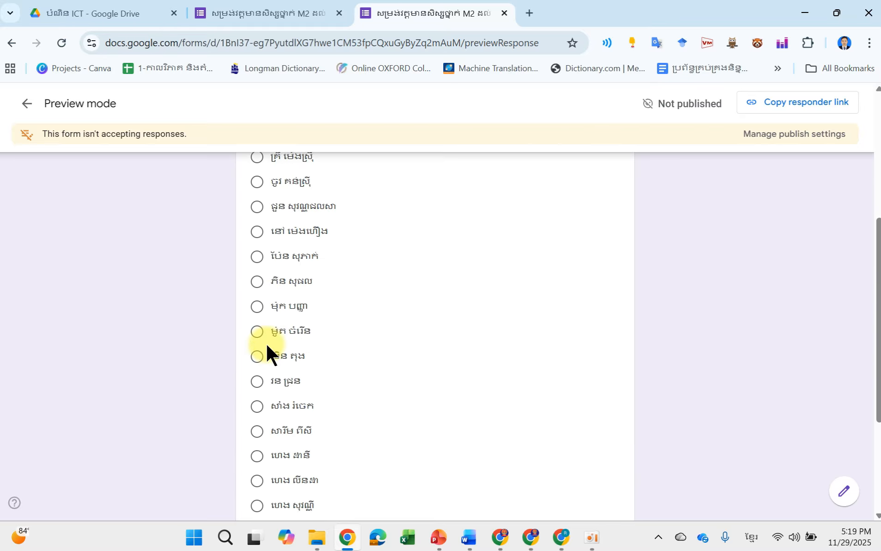
pyautogui.click(267, 421)
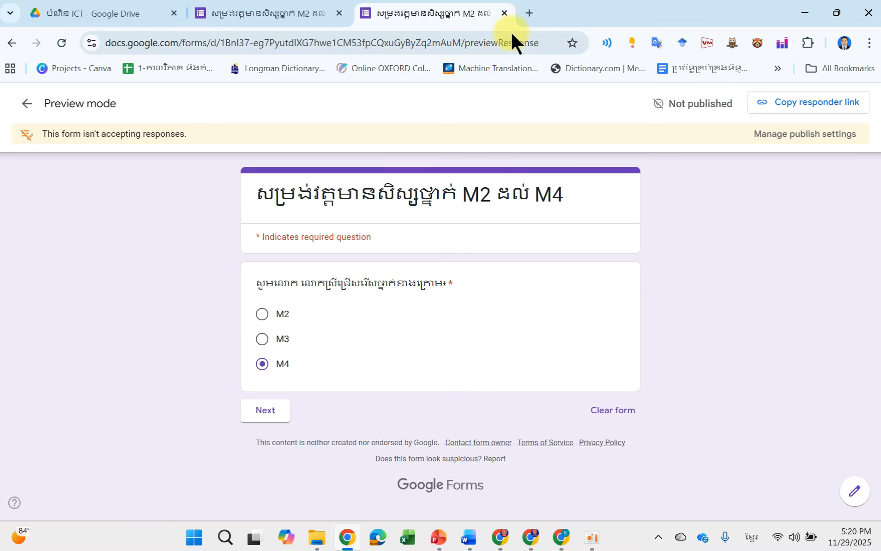
# Close the form preview without submitting, discarding the test answers
pyautogui.click(505, 13)
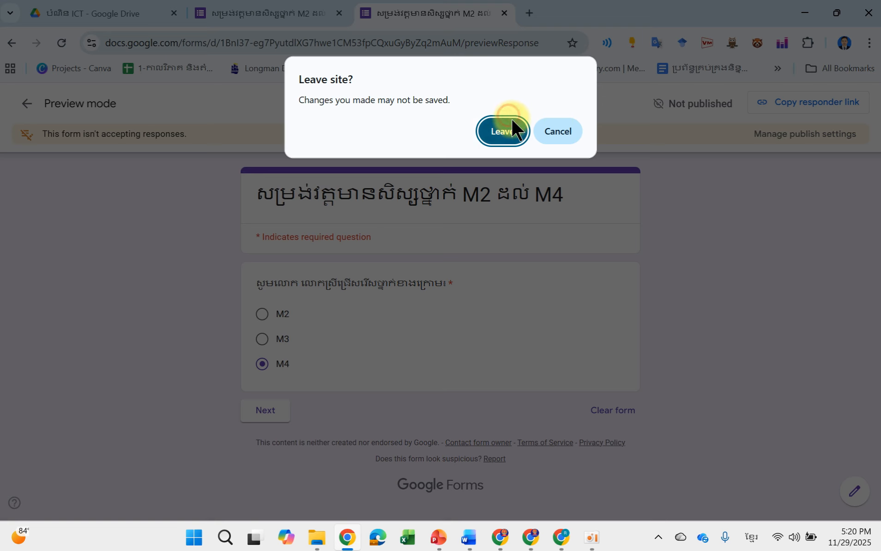
pyautogui.click(546, 136)
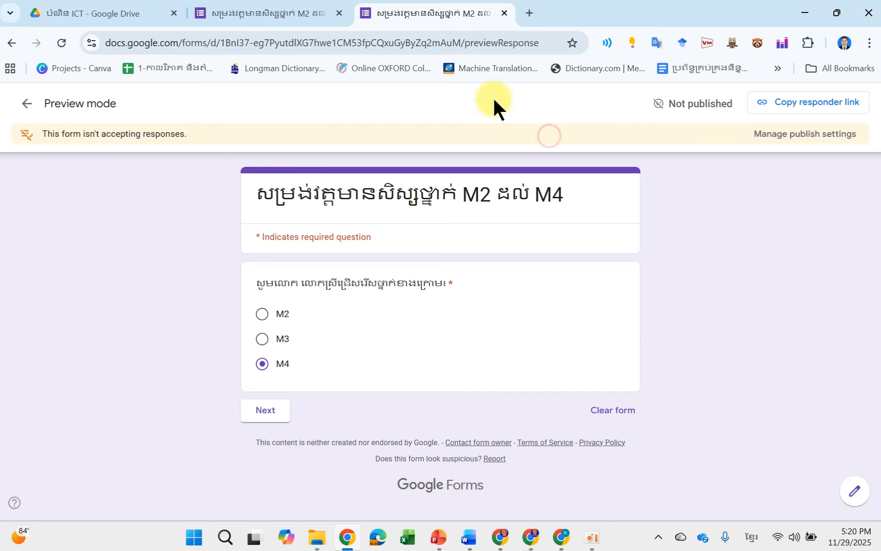
pyautogui.click(504, 13)
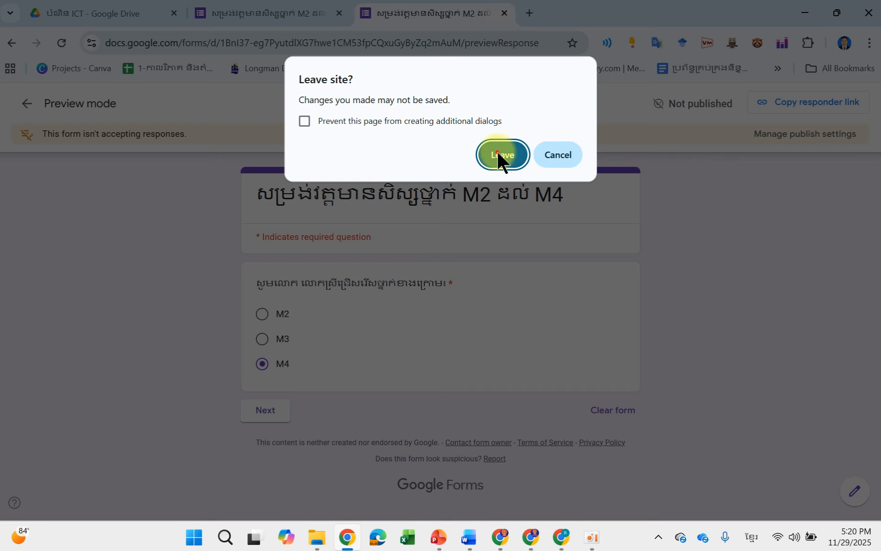
pyautogui.click(499, 153)
# Title the blank multiple-choice question in the ព័ត៌មានផ្ទាល់ខ្លួន section "ភេទ"
pyautogui.scroll(-3, 252, 236)
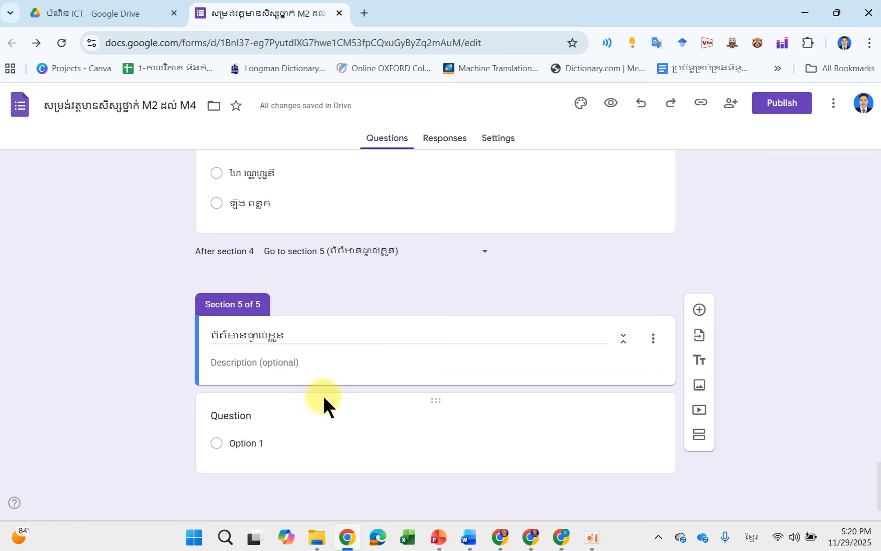
pyautogui.click(286, 409)
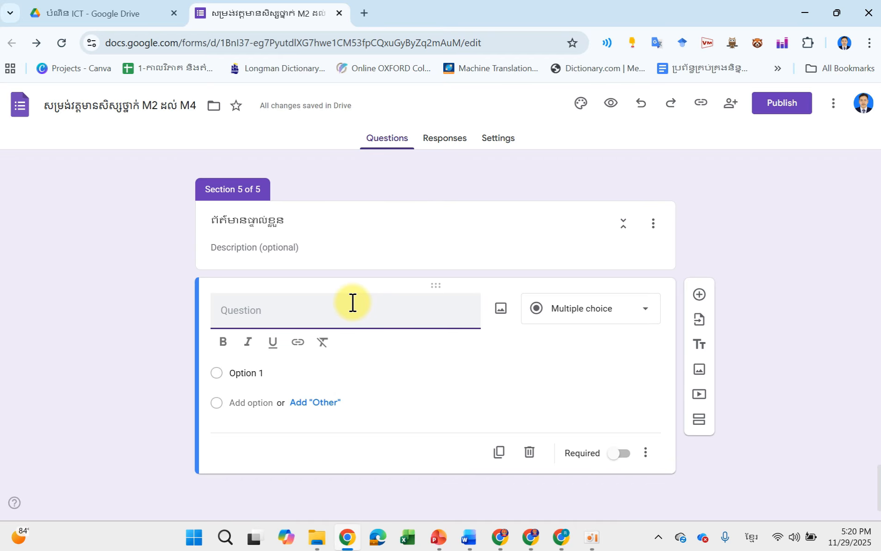
pyautogui.write('ភេត')
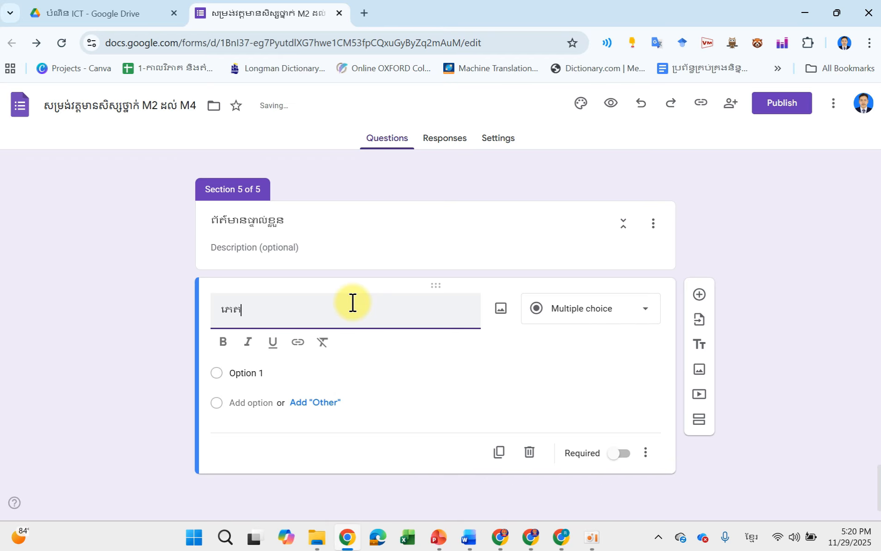
pyautogui.press('BackSpace')
# Give the ភេទ question the options "ប្រុស" and "ស្រី", and make it required
pyautogui.click(282, 374)
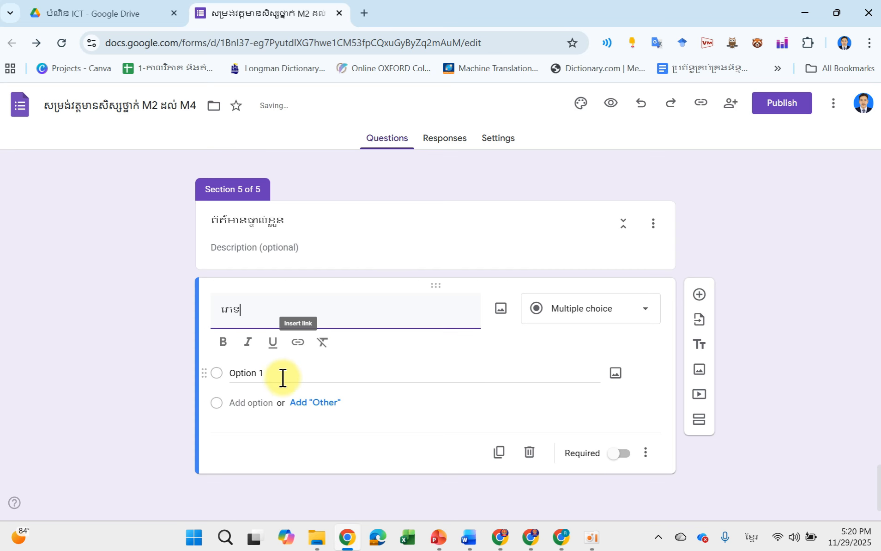
pyautogui.write('ប្រុស')
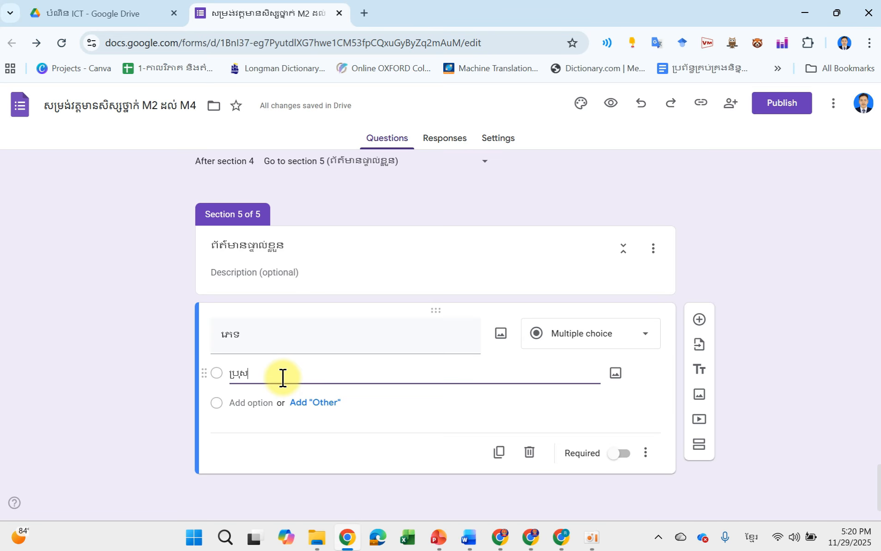
pyautogui.click(252, 400)
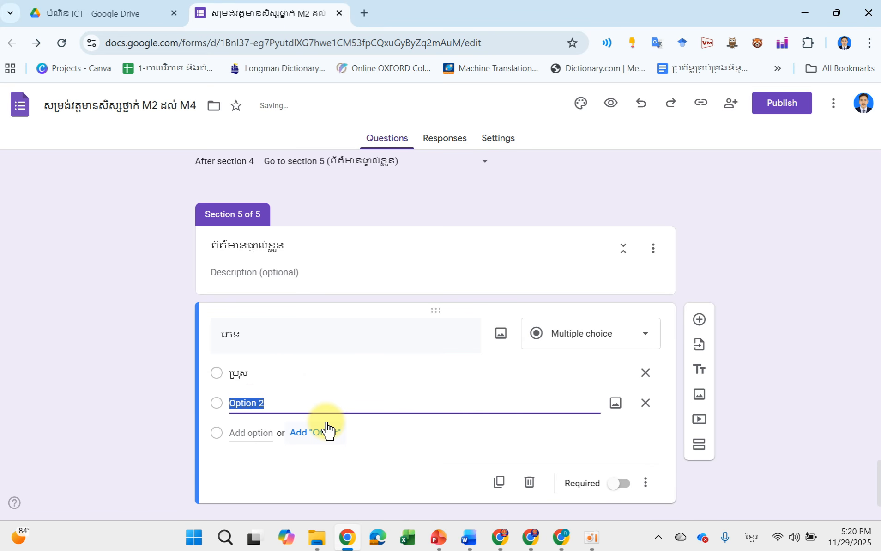
pyautogui.write('ស្រី')
pyautogui.click(618, 490)
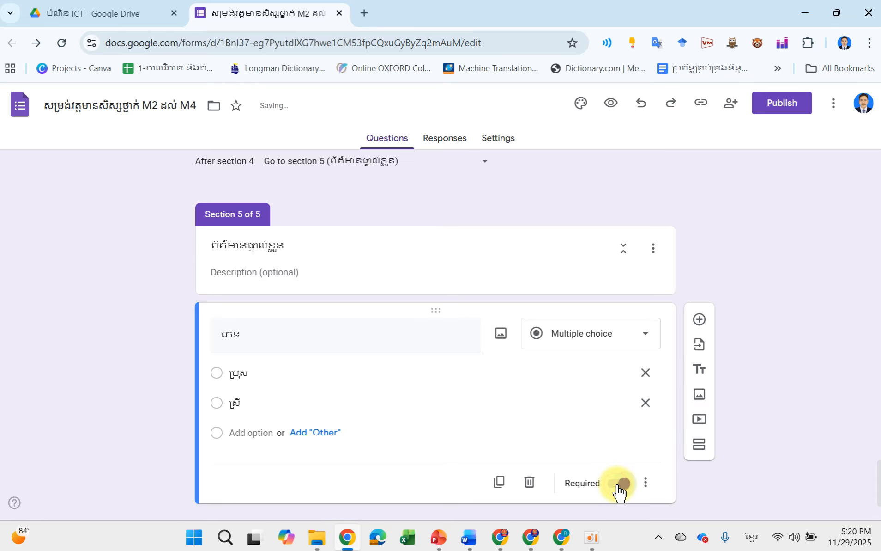
# Add a required multiple-choice question titled "វត្តមាន" below the ភេទ question in the ព័ត៌មានផ្ទាល់ខ្លួន section
pyautogui.scroll(-1, 560, 453)
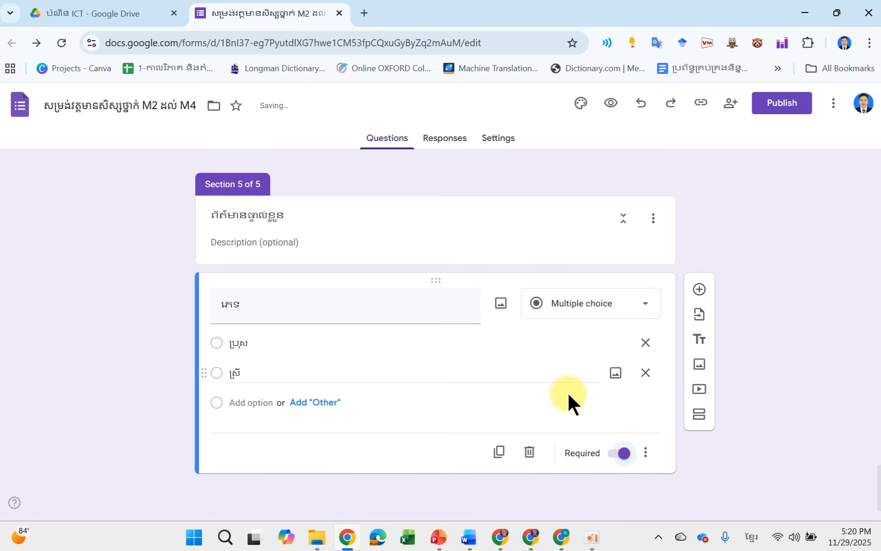
pyautogui.click(702, 290)
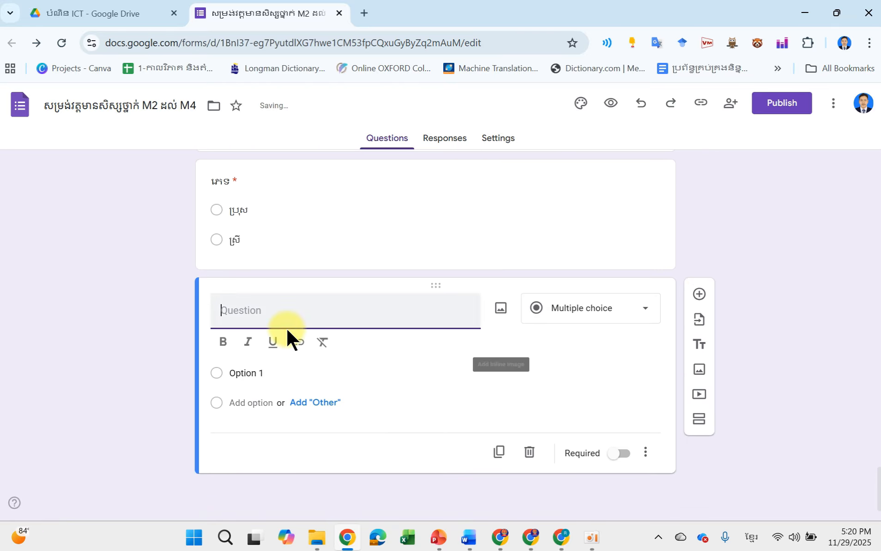
pyautogui.click(618, 452)
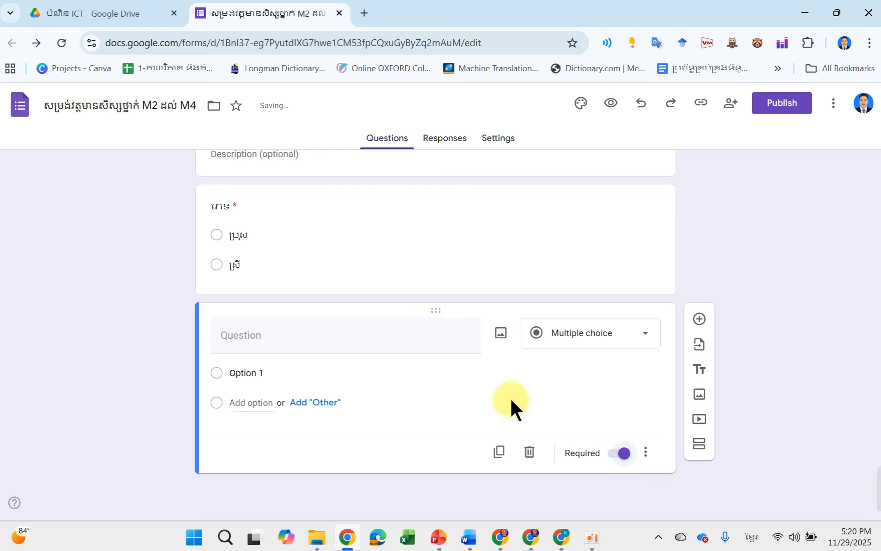
pyautogui.click(276, 340)
pyautogui.write('វត')
pyautogui.press('BackSpace')
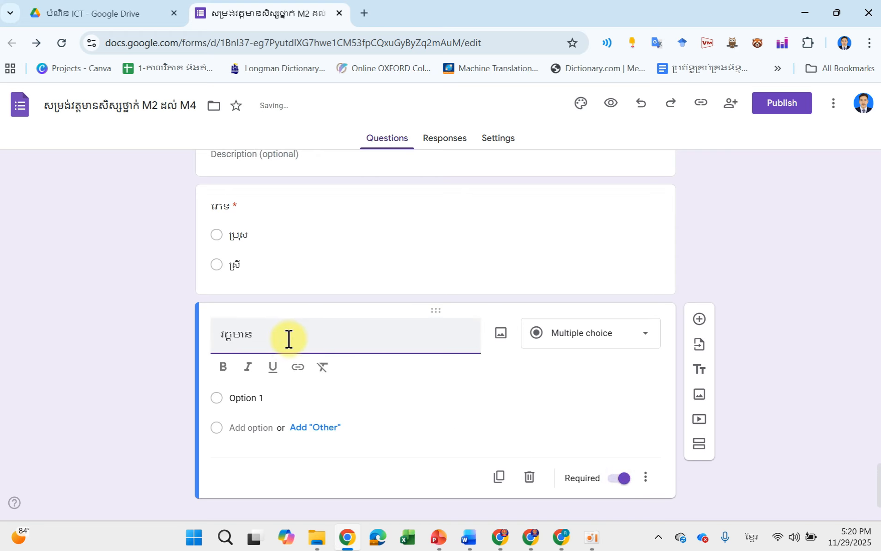
# Give the វត្តមាន question the options "វេនព្រឹក" and "វេនរសៀល"
pyautogui.click(300, 398)
pyautogui.write('ផន')
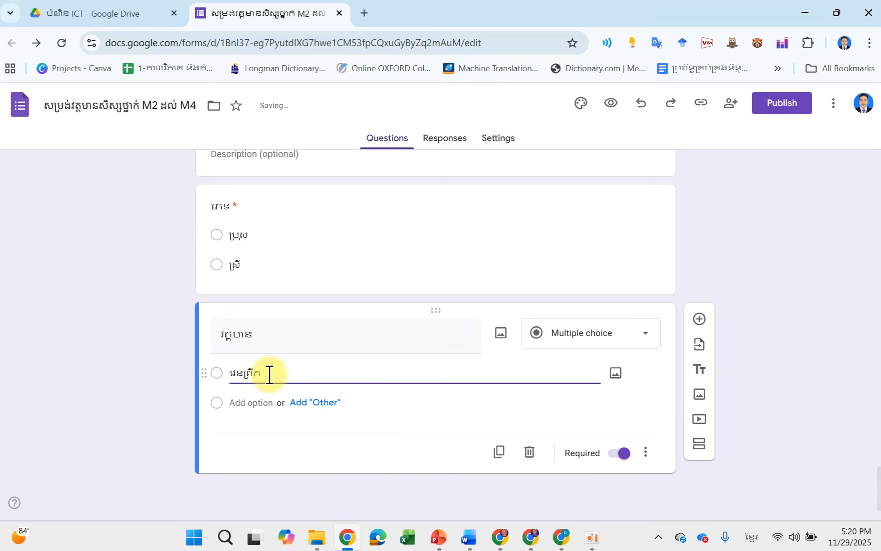
pyautogui.click(250, 404)
pyautogui.press('BackSpace')
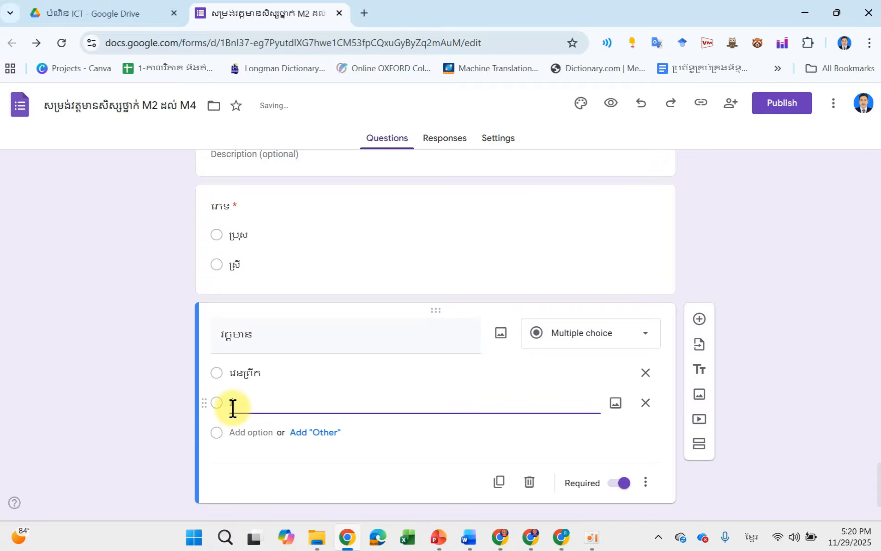
pyautogui.write('វេនរសៀល')
pyautogui.click(122, 378)
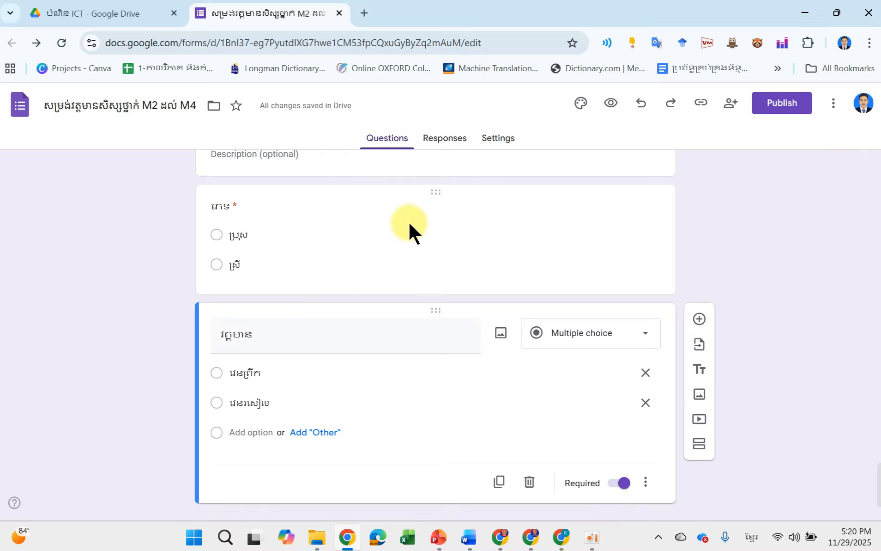
# Publish the form, keeping responder access at anyone with the link
pyautogui.scroll(2, 410, 221)
pyautogui.scroll(2, 411, 223)
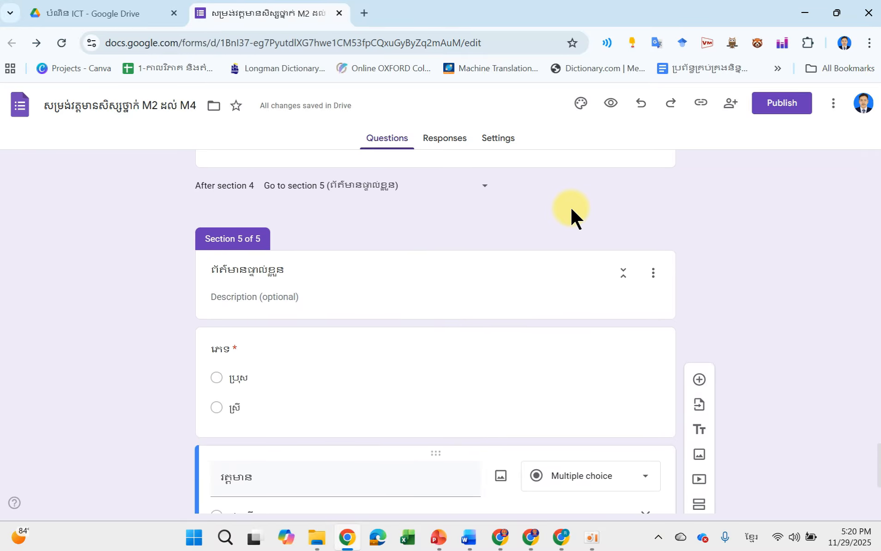
pyautogui.scroll(1, 571, 206)
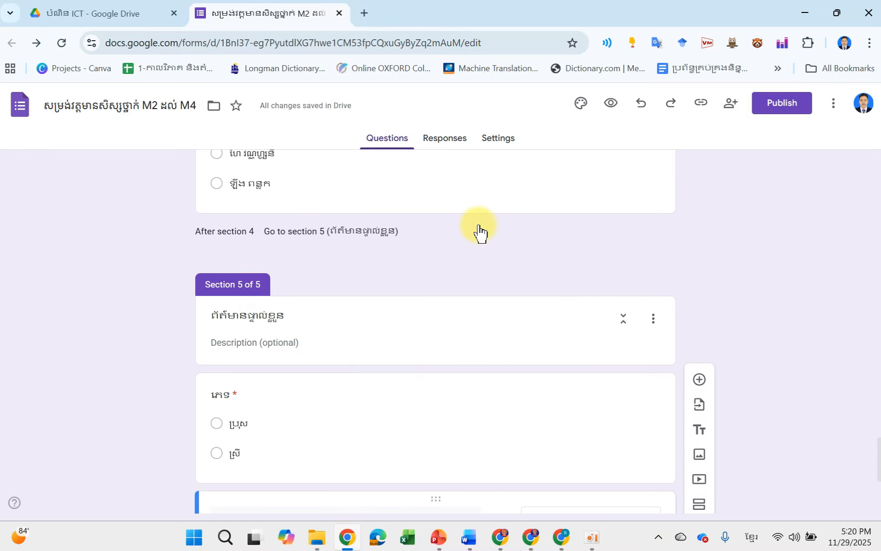
pyautogui.click(790, 114)
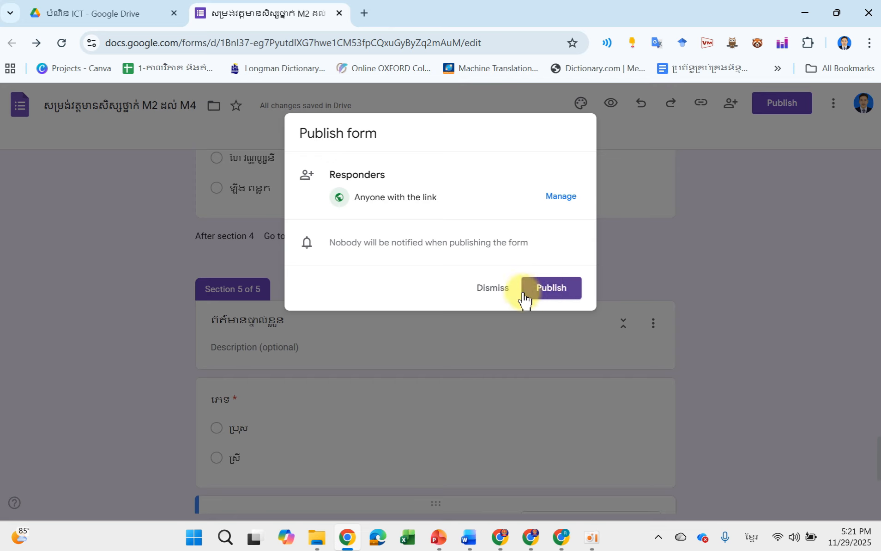
pyautogui.click(552, 288)
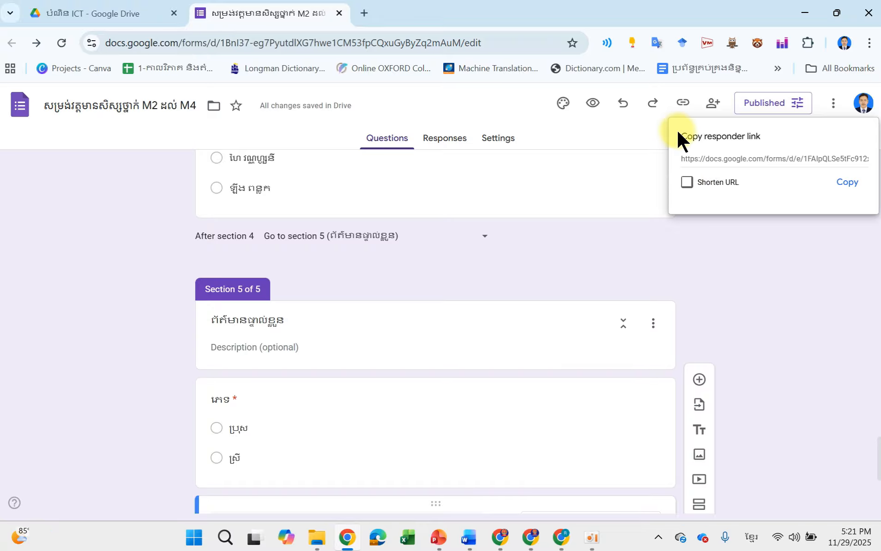
# Shorten the published form's responder link and copy it
pyautogui.scroll(5, 857, 120)
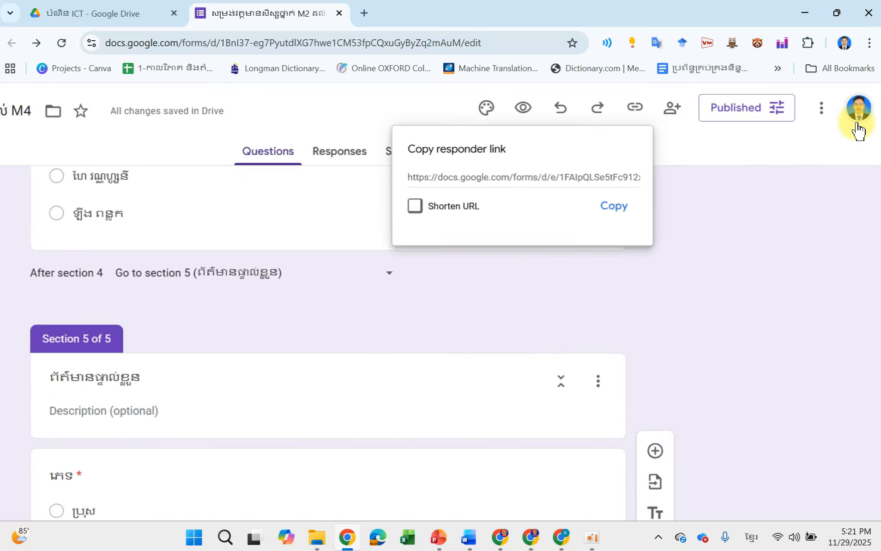
pyautogui.hscroll(-2, 308, 319)
pyautogui.hscroll(-2, 307, 319)
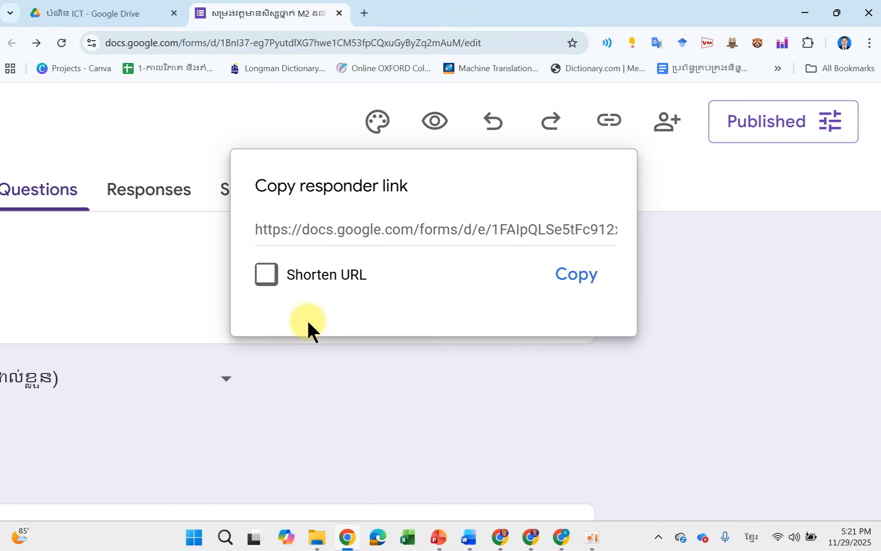
pyautogui.scroll(-5, 308, 319)
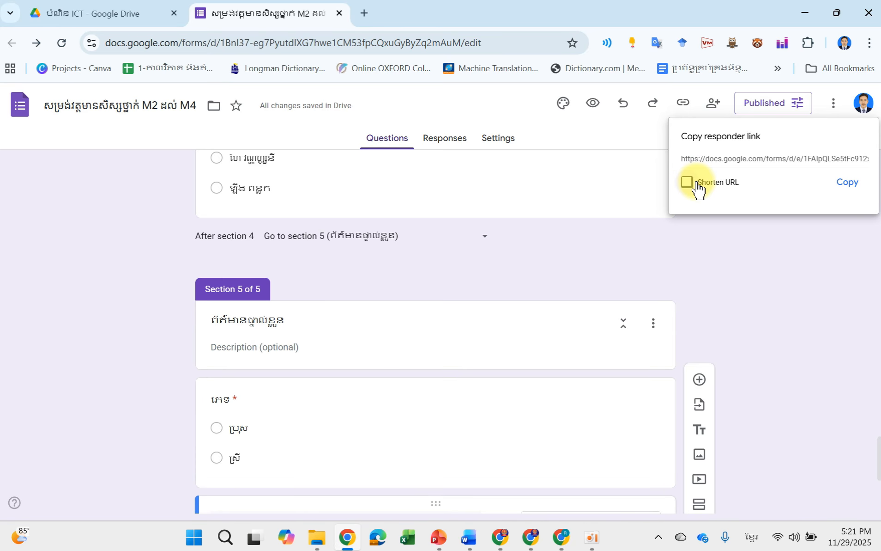
pyautogui.click(697, 180)
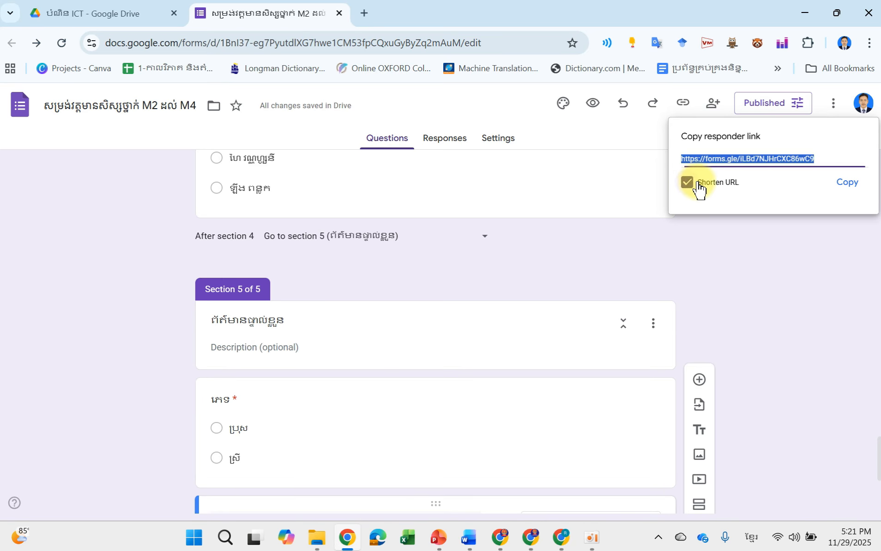
pyautogui.click(859, 186)
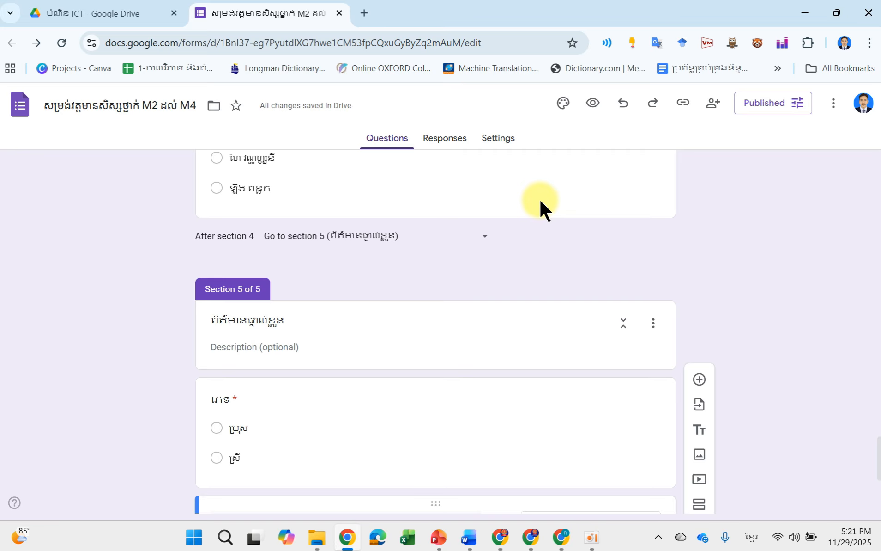
# Review the published form's section routing, including the class question's M2, M3 and M4 branches and the class sections' follow-on destinations
pyautogui.scroll(15, 540, 199)
pyautogui.scroll(10, 540, 198)
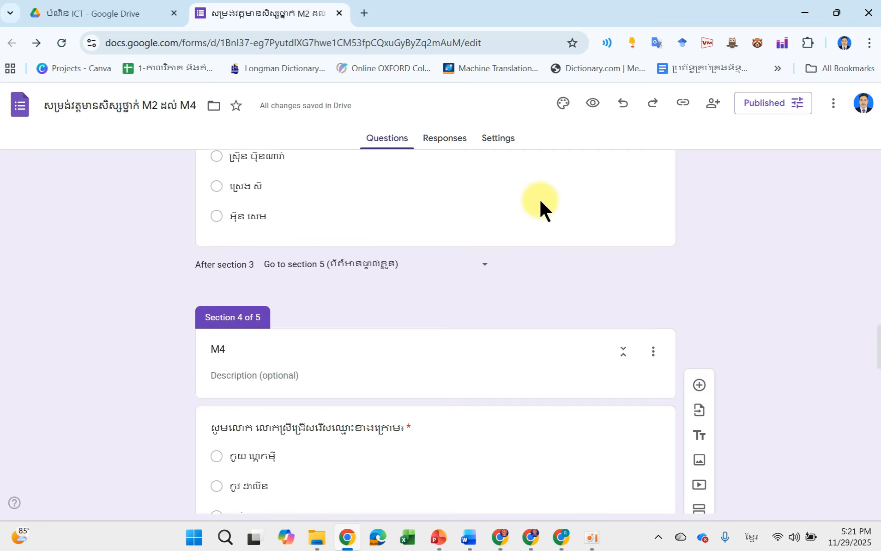
pyautogui.scroll(5, 541, 200)
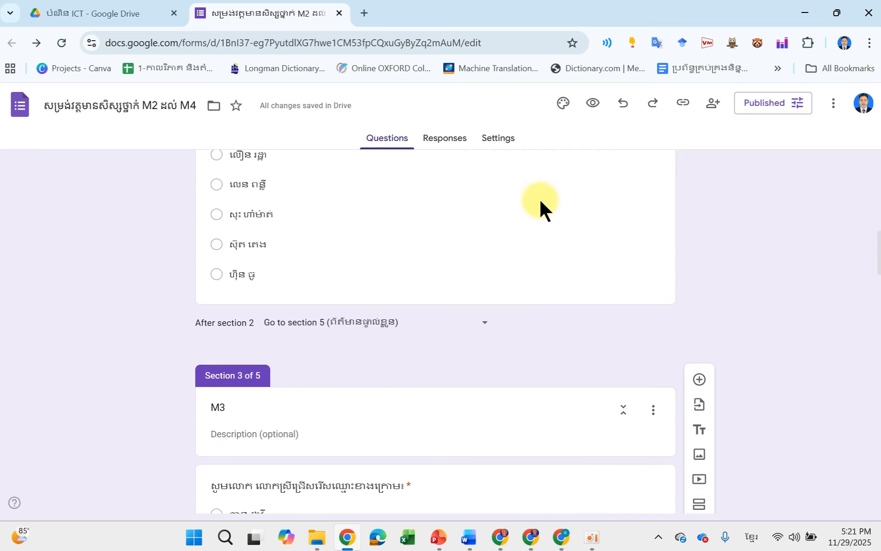
pyautogui.scroll(8, 541, 200)
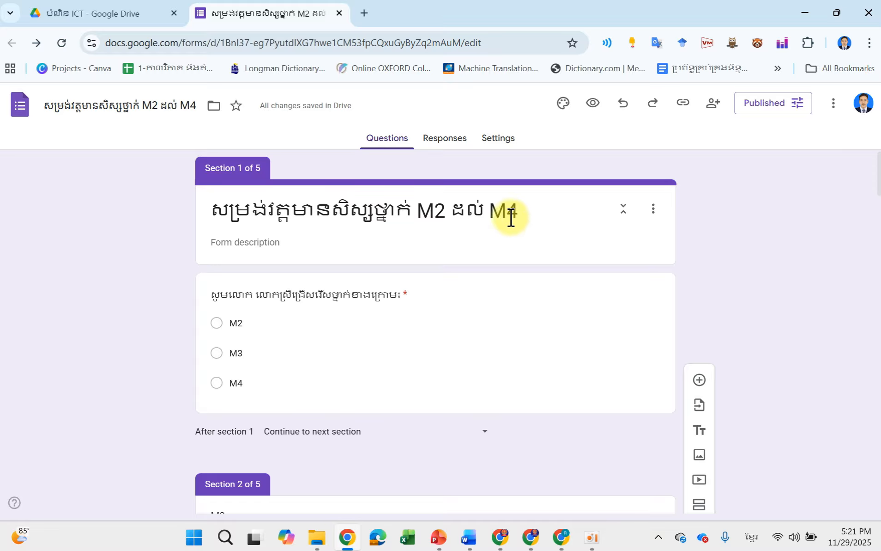
pyautogui.click(461, 295)
pyautogui.click(135, 318)
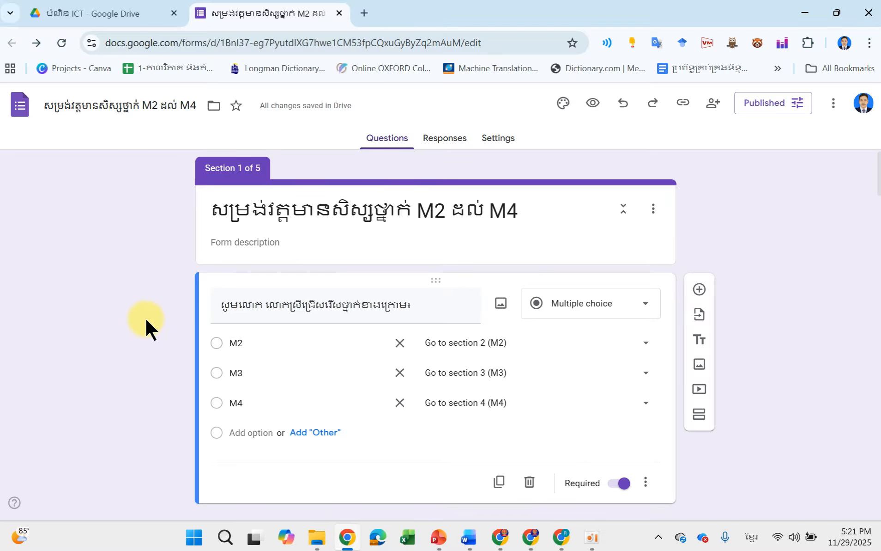
pyautogui.scroll(-1, 492, 372)
pyautogui.scroll(-1, 492, 372)
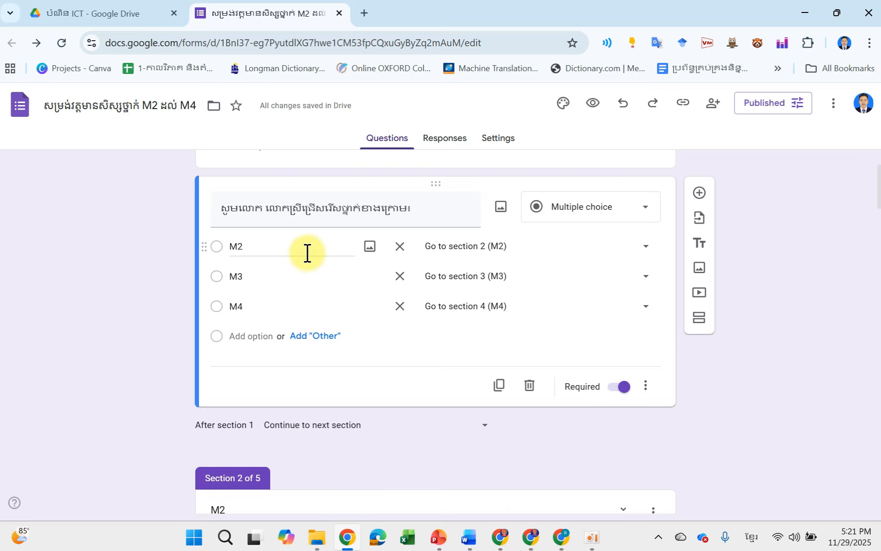
pyautogui.scroll(-2, 476, 282)
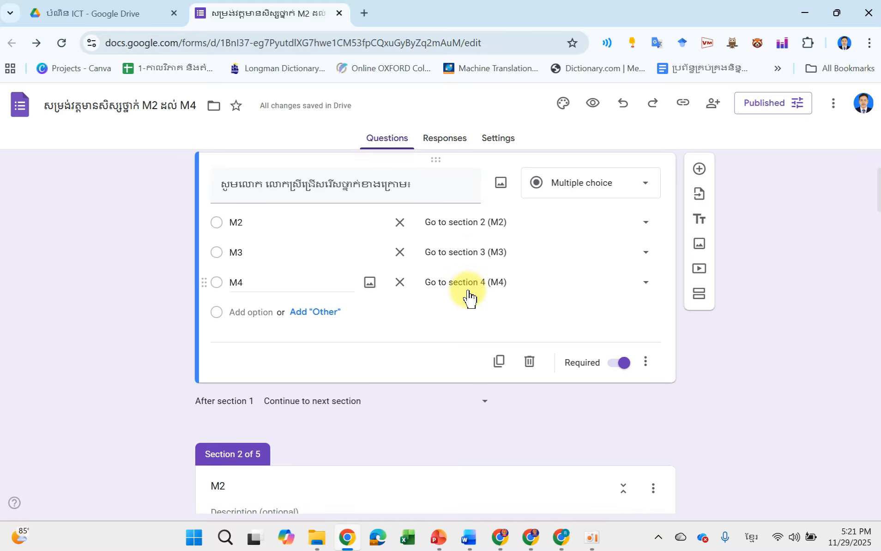
pyautogui.scroll(-4, 403, 456)
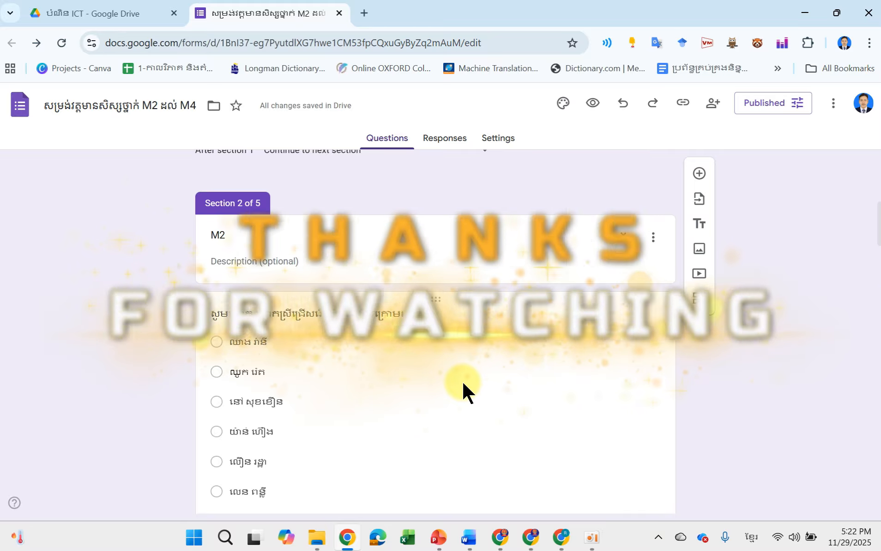
pyautogui.scroll(-1, 463, 381)
pyautogui.scroll(-6, 463, 381)
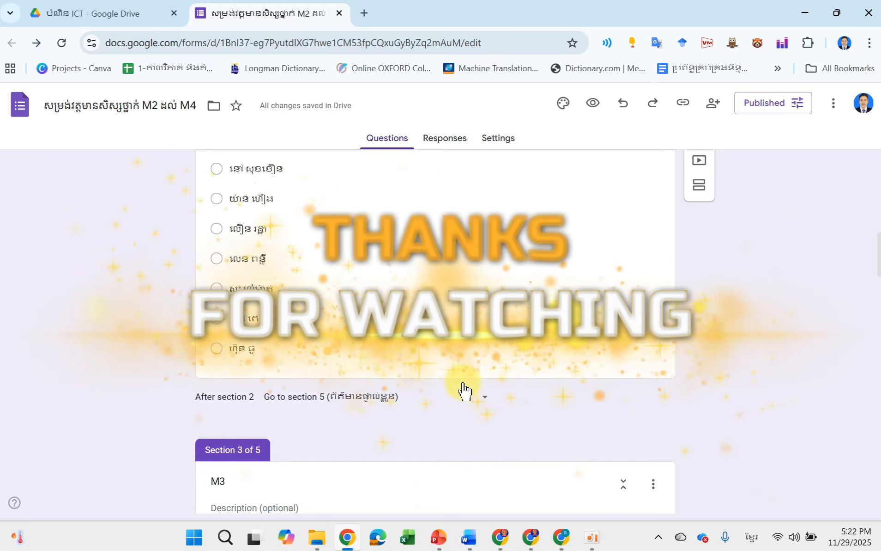